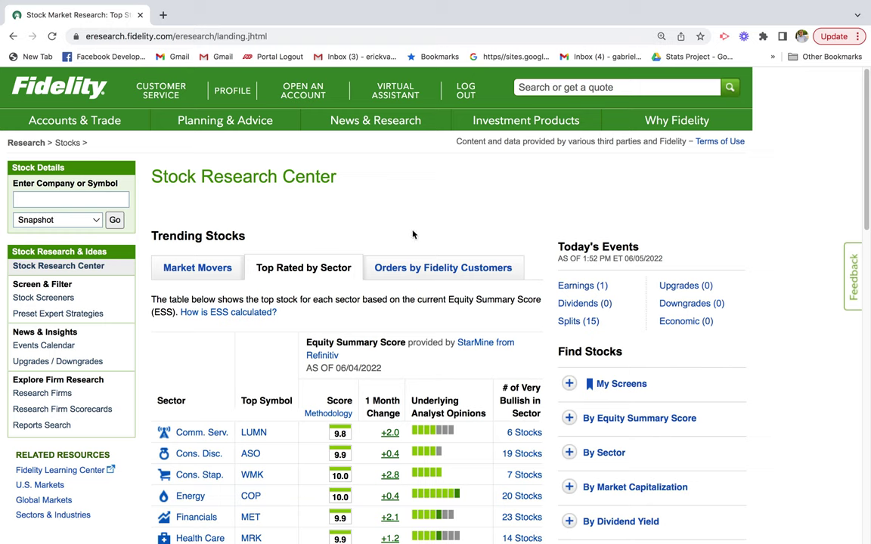
Go to the Stocks research page, open its stock screeners and start a new screen
{"action": "mouse_move", "coordinate": [344, 125]}
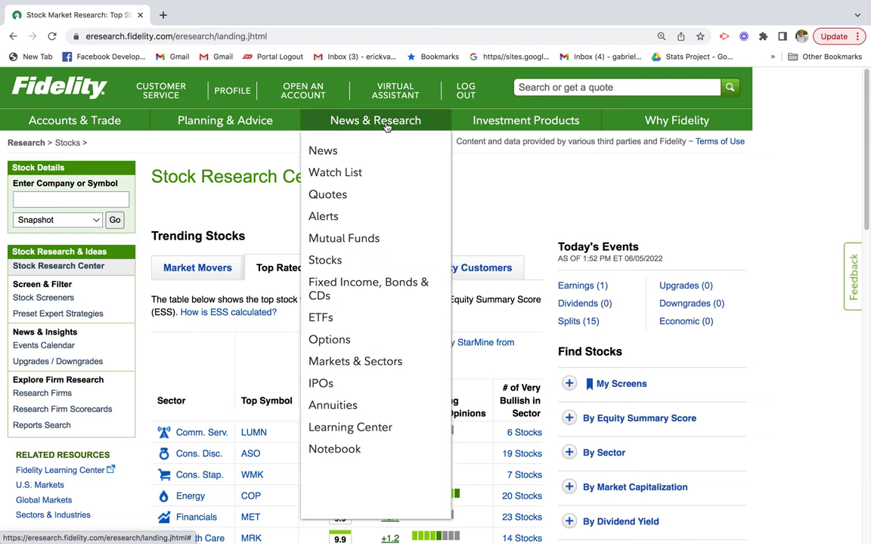
{"action": "left_click", "coordinate": [367, 261]}
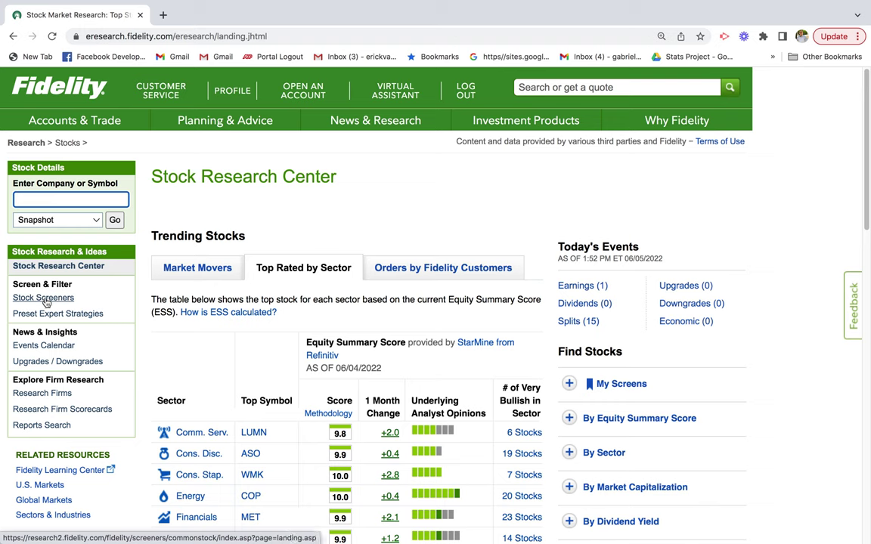
{"action": "left_click", "coordinate": [45, 299]}
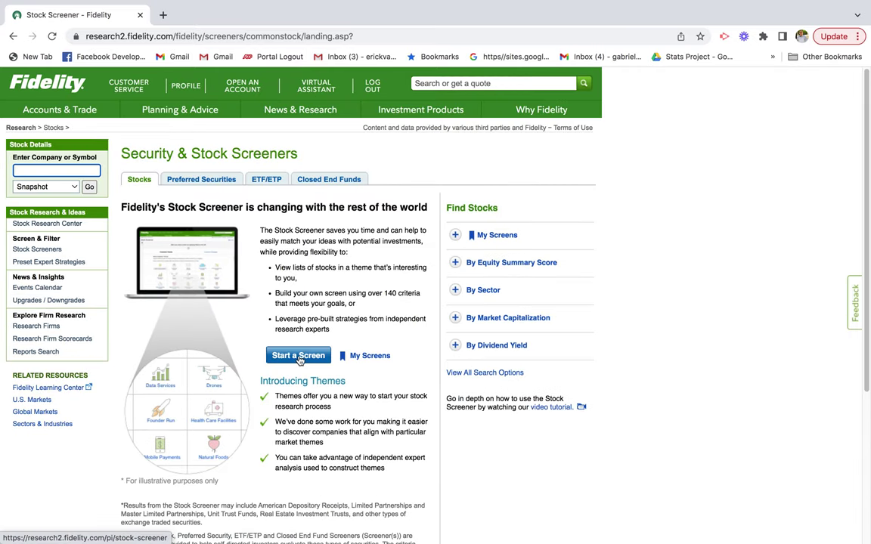
{"action": "left_click", "coordinate": [300, 358]}
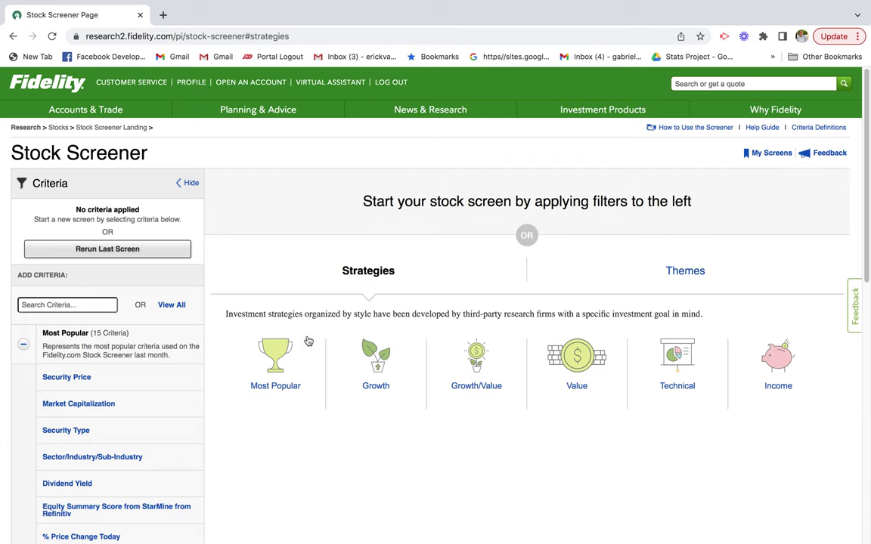
Look through the Most Popular screening criteria and the remaining criteria categories
{"action": "scroll", "coordinate": [121, 324], "scroll_direction": "down", "scroll_amount": 1}
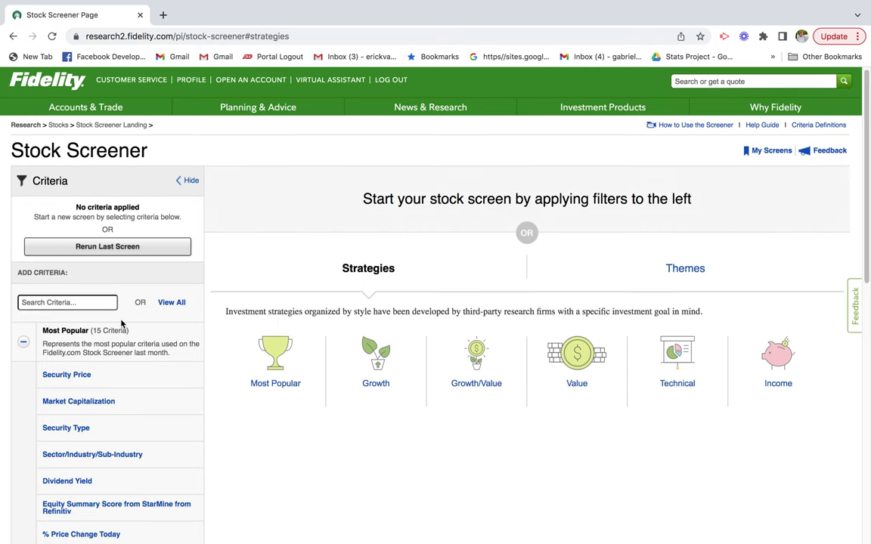
{"action": "scroll", "coordinate": [121, 323], "scroll_direction": "down", "scroll_amount": 2}
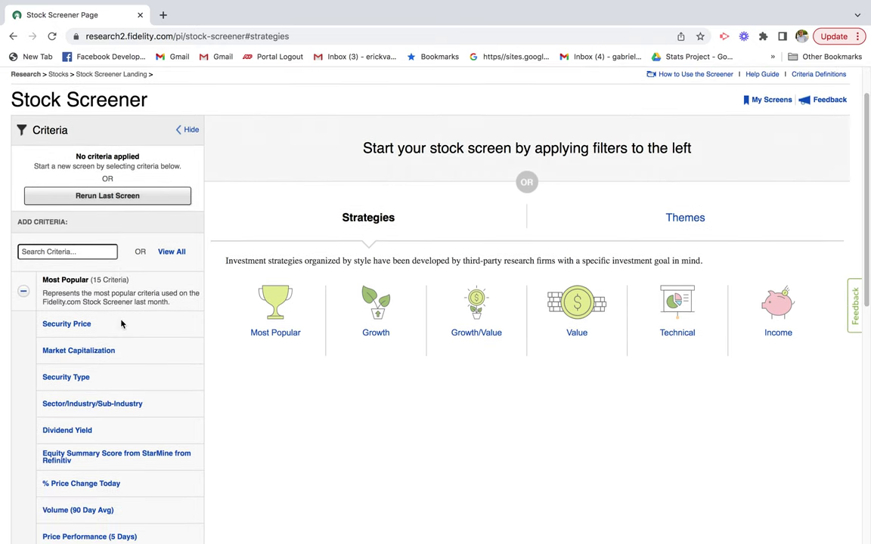
{"action": "scroll", "coordinate": [121, 324], "scroll_direction": "down", "scroll_amount": 1}
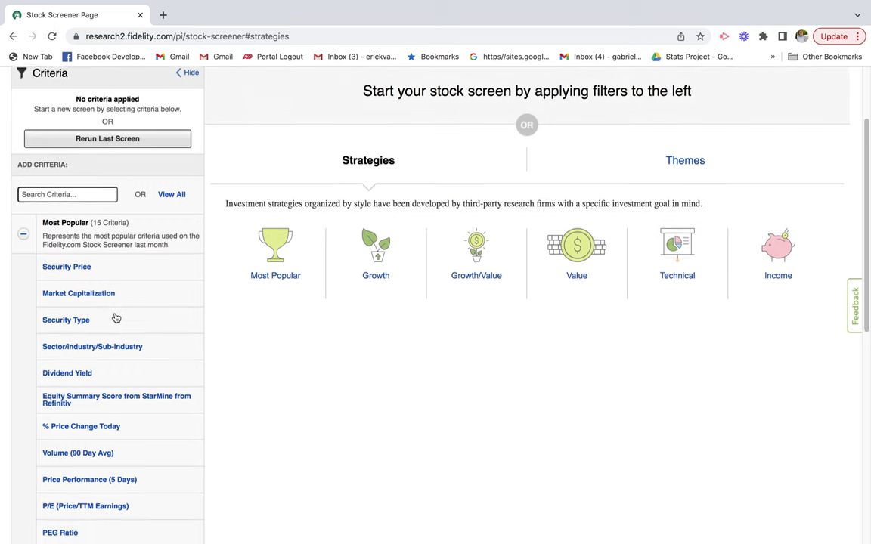
{"action": "scroll", "coordinate": [113, 313], "scroll_direction": "down", "scroll_amount": 1}
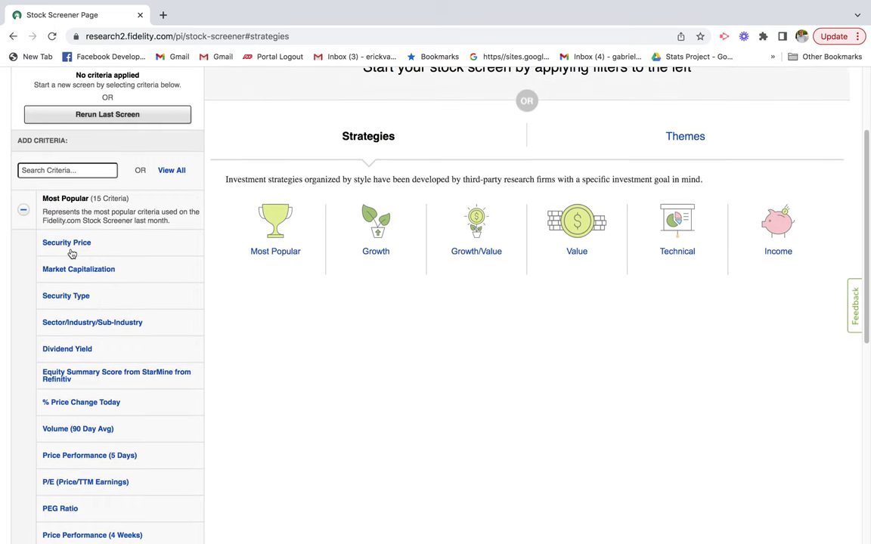
{"action": "scroll", "coordinate": [75, 262], "scroll_direction": "down", "scroll_amount": 1}
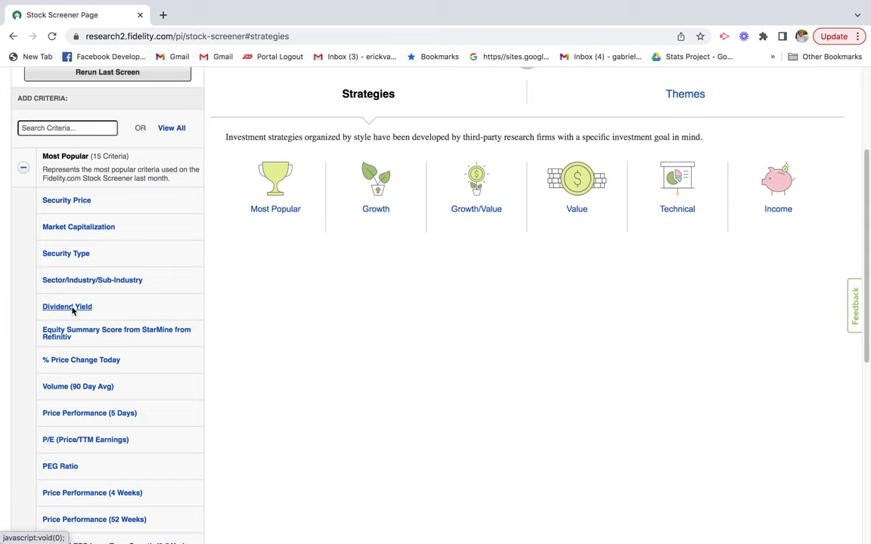
{"action": "scroll", "coordinate": [73, 310], "scroll_direction": "down", "scroll_amount": 1}
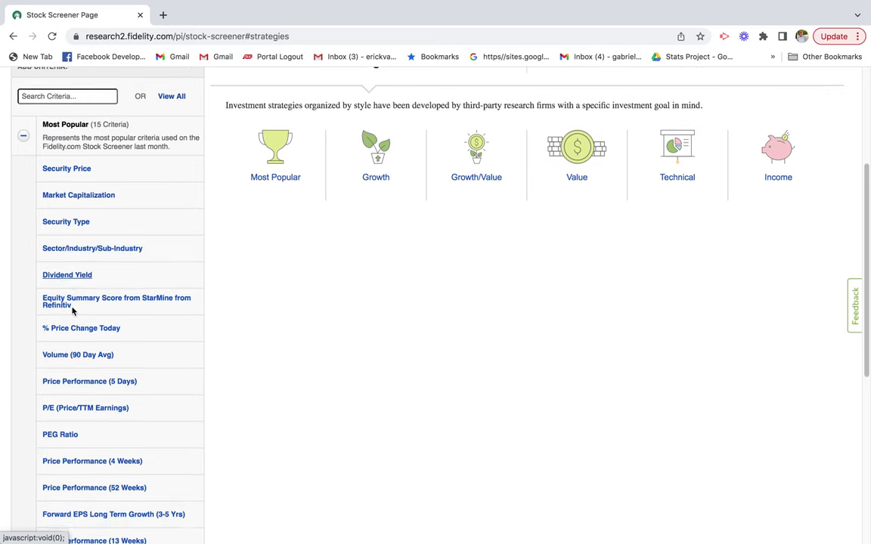
{"action": "scroll", "coordinate": [72, 310], "scroll_direction": "down", "scroll_amount": 3}
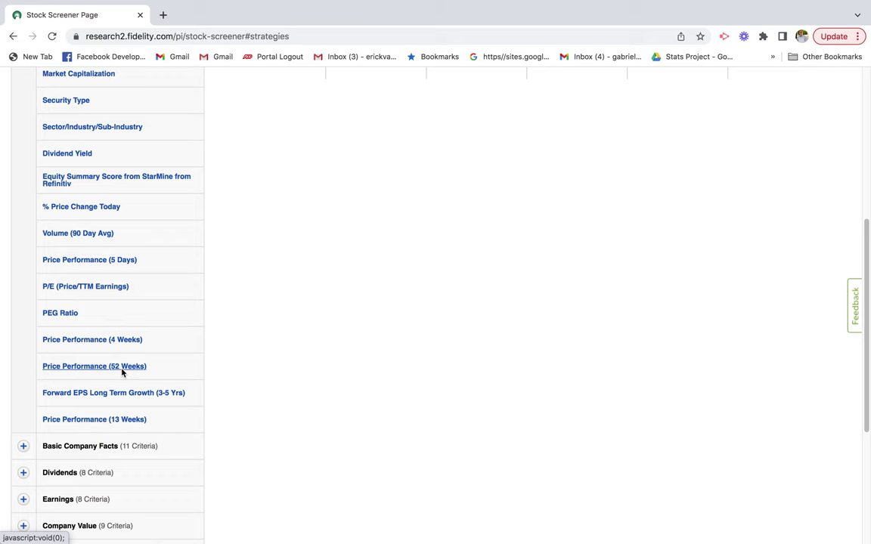
{"action": "scroll", "coordinate": [121, 370], "scroll_direction": "down", "scroll_amount": 5}
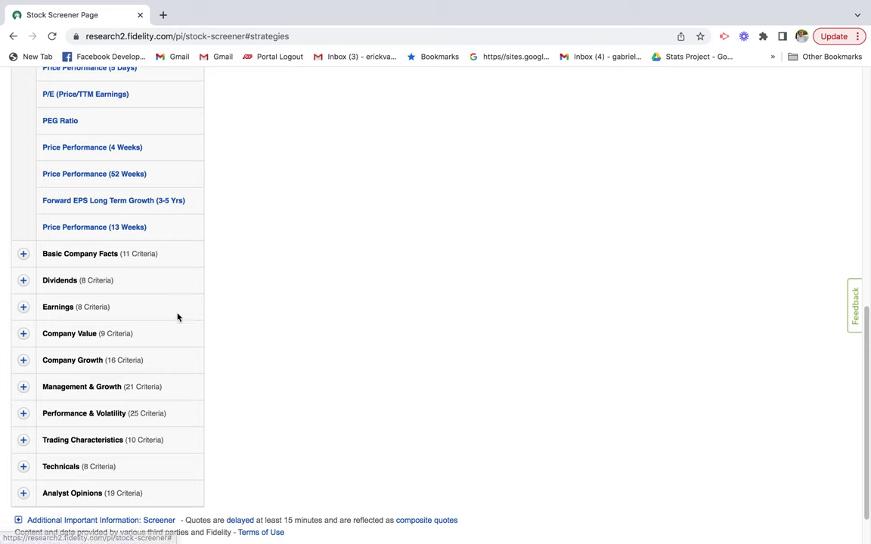
Add the Dividend Yield criterion from the Dividends category to the screen and check the number of matches
{"action": "left_click", "coordinate": [23, 281]}
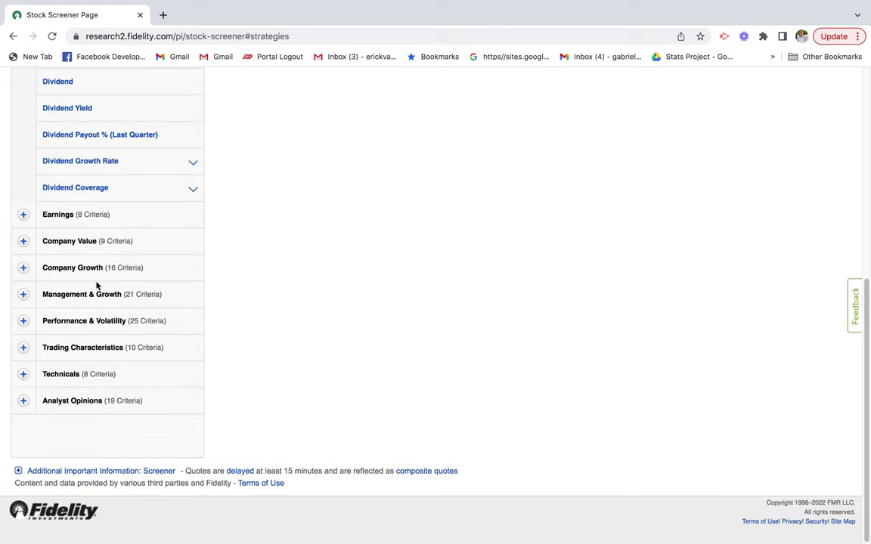
{"action": "scroll", "coordinate": [96, 285], "scroll_direction": "up", "scroll_amount": 3}
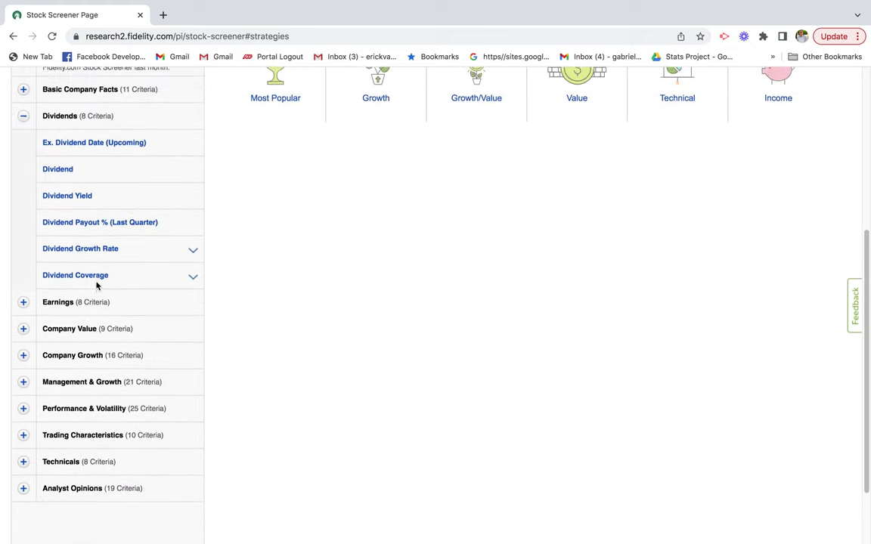
{"action": "scroll", "coordinate": [96, 285], "scroll_direction": "up", "scroll_amount": 2}
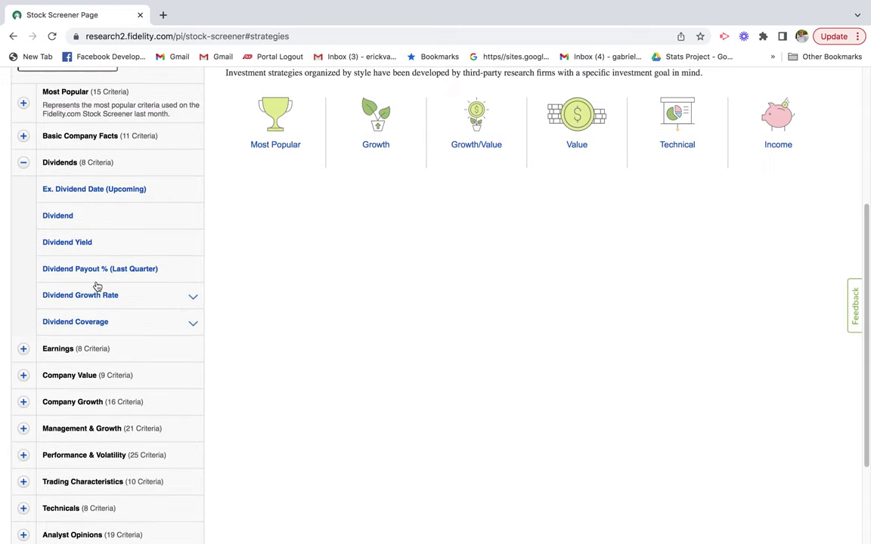
{"action": "left_click", "coordinate": [67, 242]}
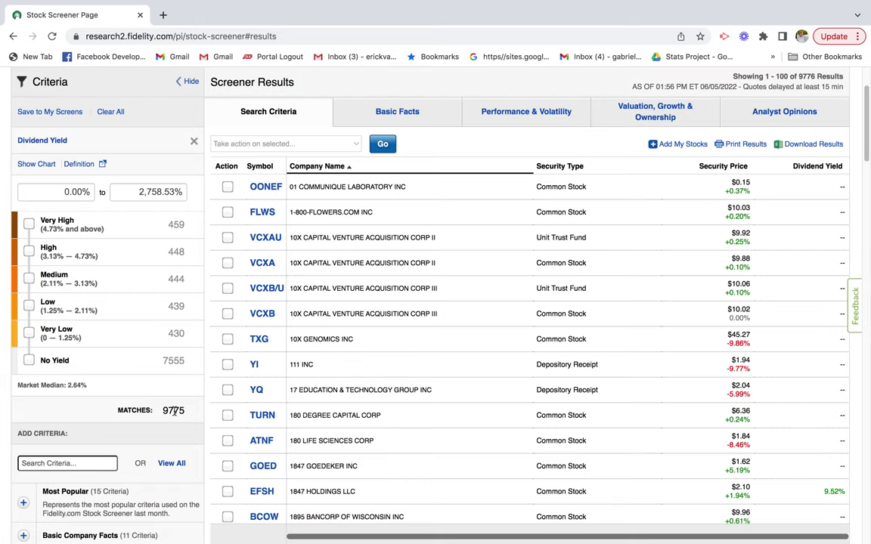
{"action": "triple_click", "coordinate": [147, 408]}
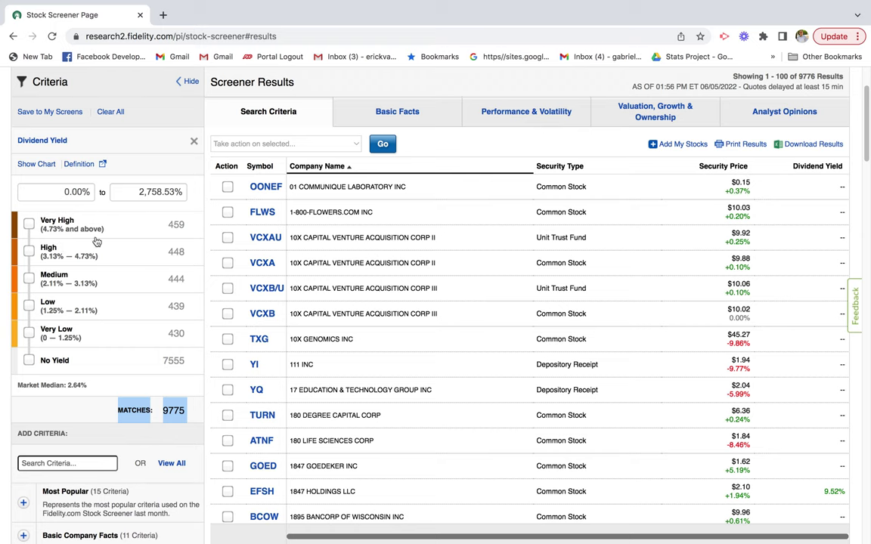
Restrict the dividend yield to the Very High (4.73% and above) and High (3.13% – 4.73%) ranges and check the match count
{"action": "left_click", "coordinate": [29, 224]}
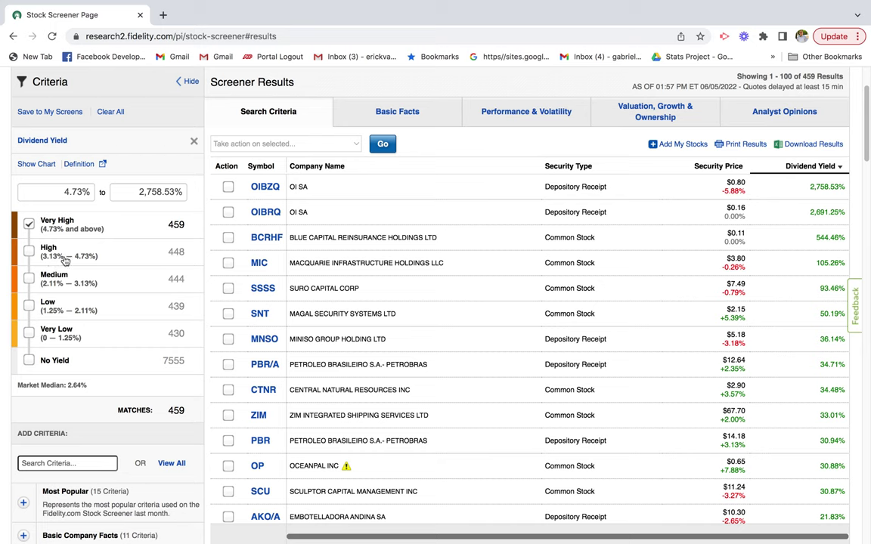
{"action": "left_click", "coordinate": [28, 253]}
{"action": "triple_click", "coordinate": [180, 410]}
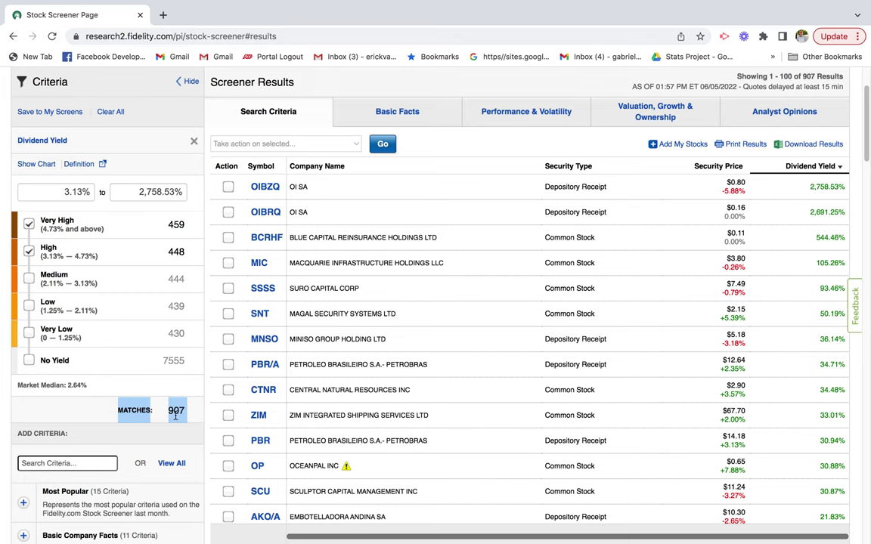
Add the P/E Price/TTM Earnings criterion from the Company Value category to the screen
{"action": "scroll", "coordinate": [140, 393], "scroll_direction": "down", "scroll_amount": 2}
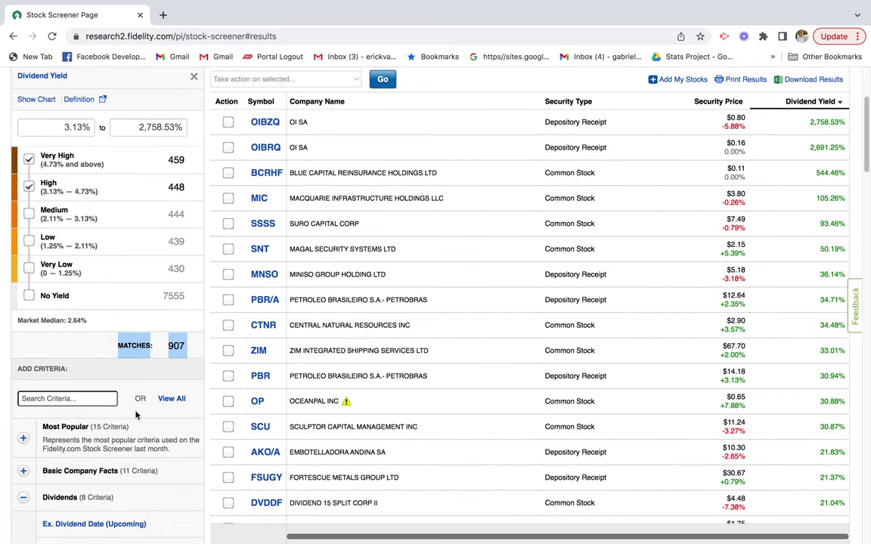
{"action": "scroll", "coordinate": [136, 416], "scroll_direction": "down", "scroll_amount": 6}
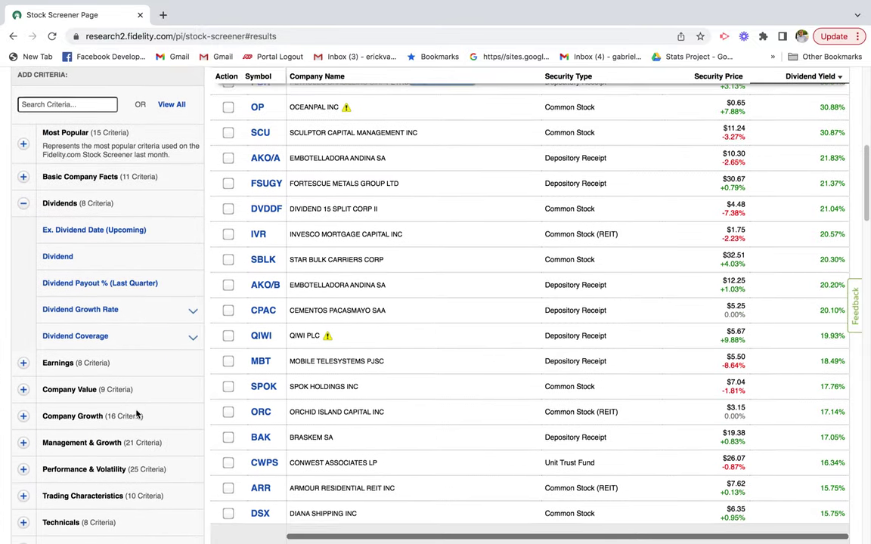
{"action": "scroll", "coordinate": [134, 414], "scroll_direction": "down", "scroll_amount": 1}
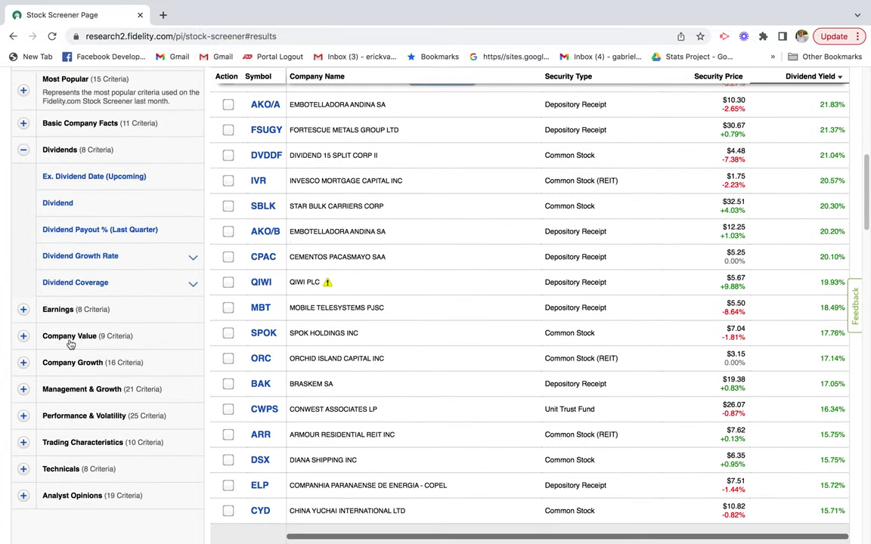
{"action": "left_click", "coordinate": [24, 337]}
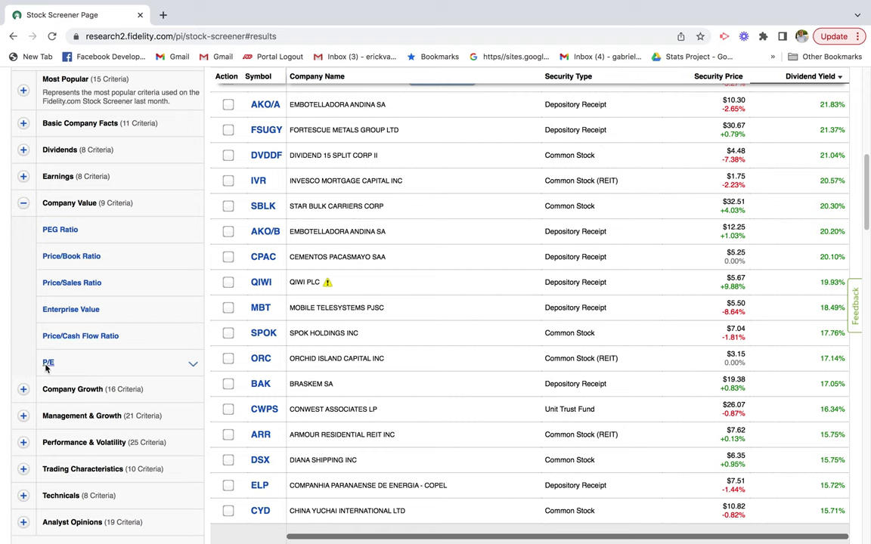
{"action": "left_click", "coordinate": [49, 363]}
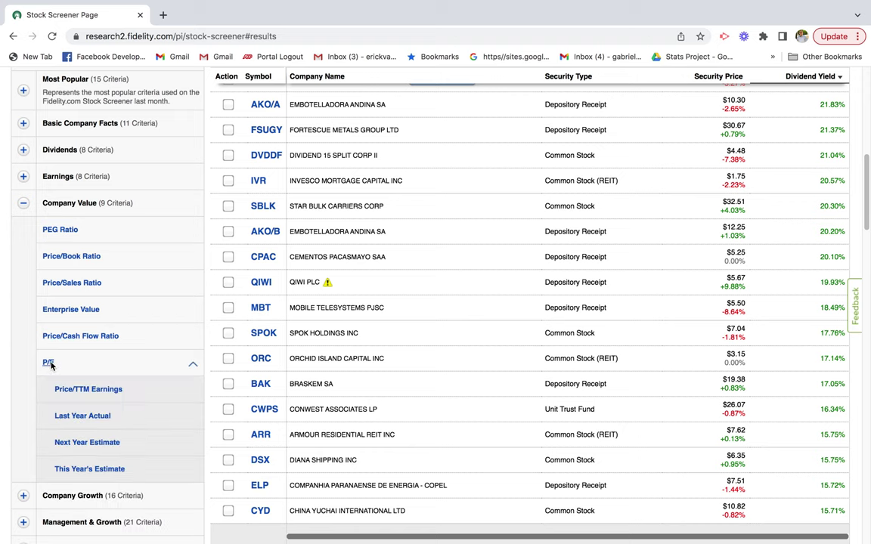
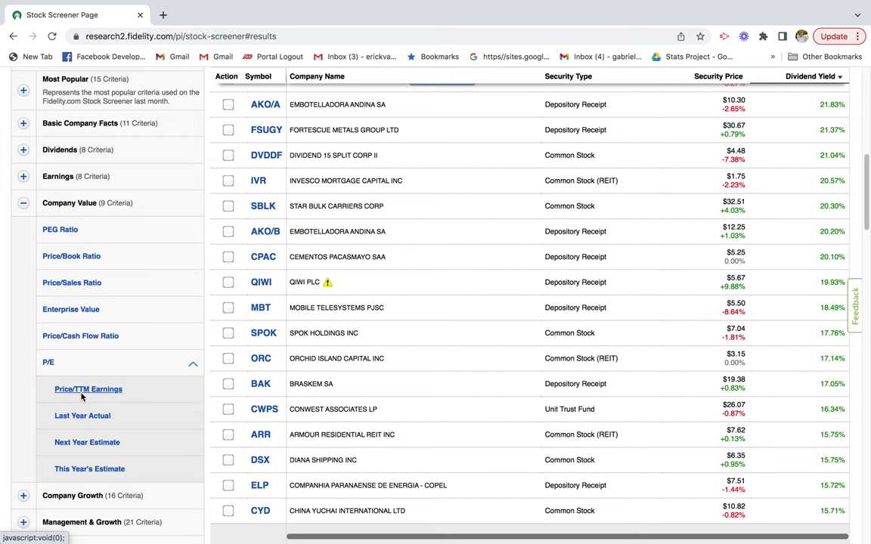
{"action": "left_click", "coordinate": [85, 390]}
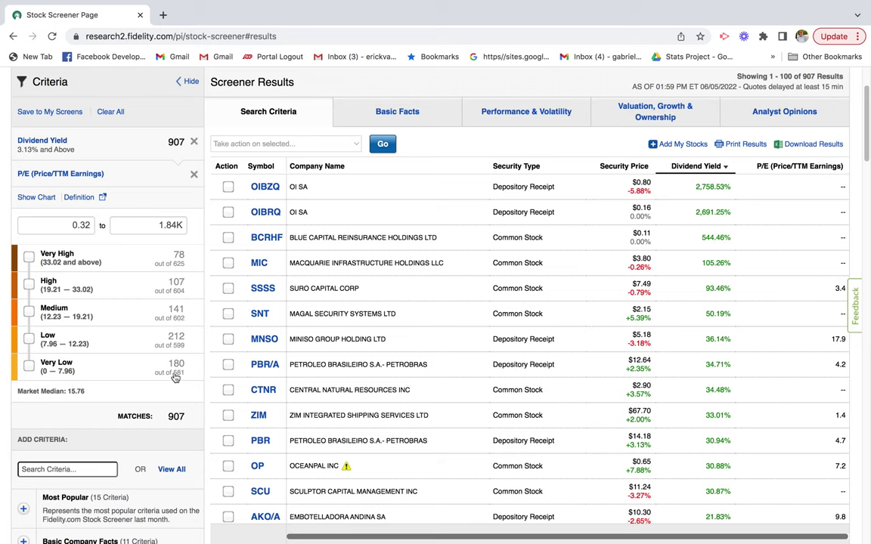
Restrict the P/E to the Very Low (0 – 7.96) and Low (7.96 – 12.23) ranges and check the match count
{"action": "left_click", "coordinate": [28, 366]}
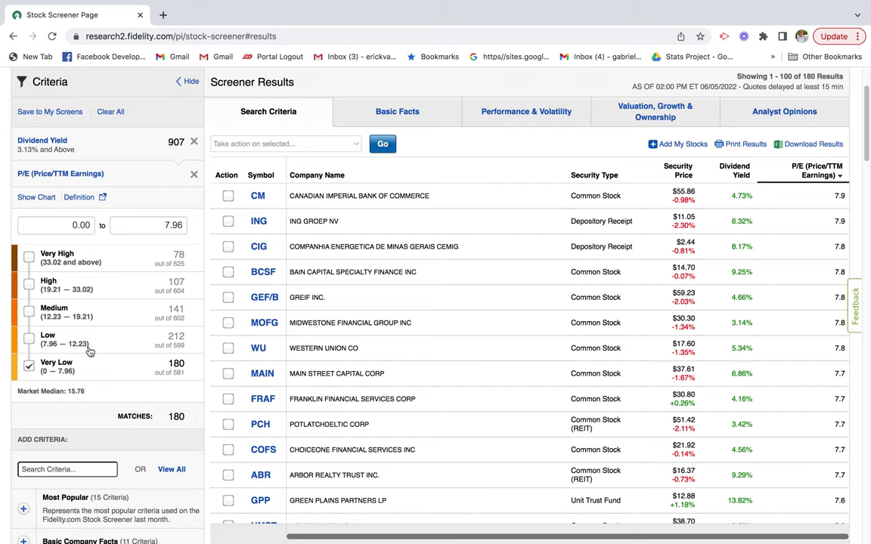
{"action": "left_click", "coordinate": [30, 339]}
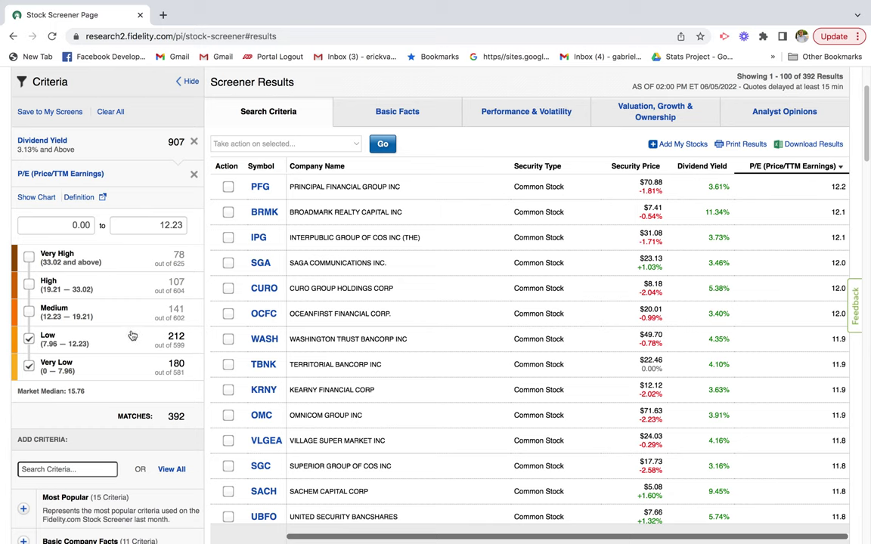
{"action": "triple_click", "coordinate": [149, 416]}
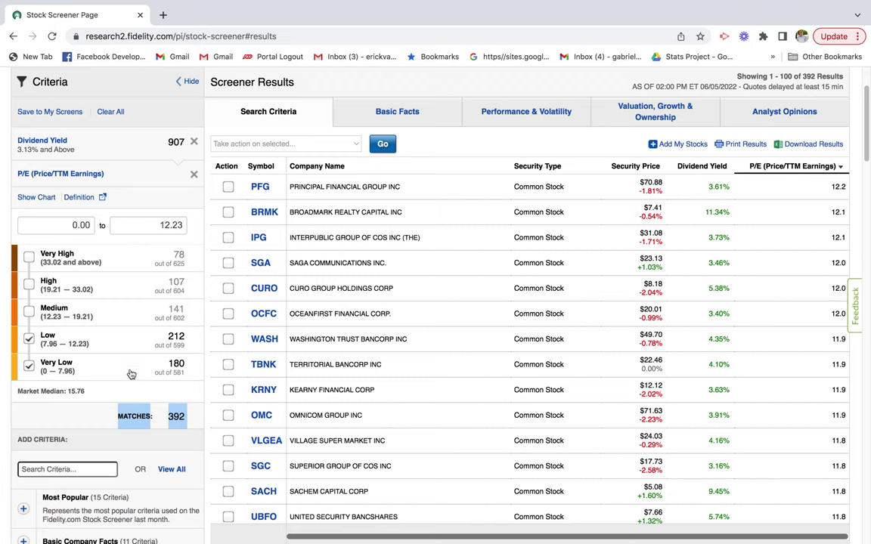
{"action": "double_click", "coordinate": [176, 416]}
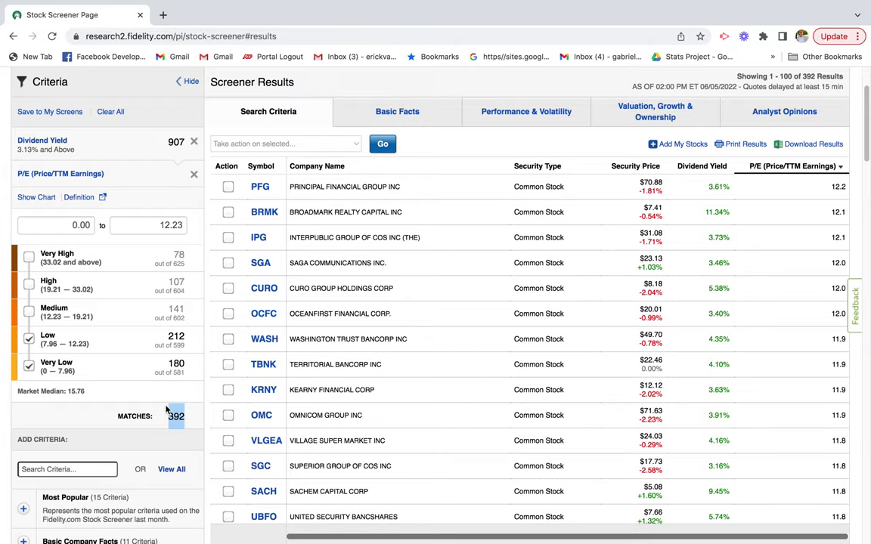
Look through the remaining criteria categories and examine the options offered under Company Growth
{"action": "scroll", "coordinate": [166, 409], "scroll_direction": "up", "scroll_amount": 3}
{"action": "scroll", "coordinate": [166, 409], "scroll_direction": "down", "scroll_amount": 5}
{"action": "scroll", "coordinate": [166, 409], "scroll_direction": "up", "scroll_amount": 5}
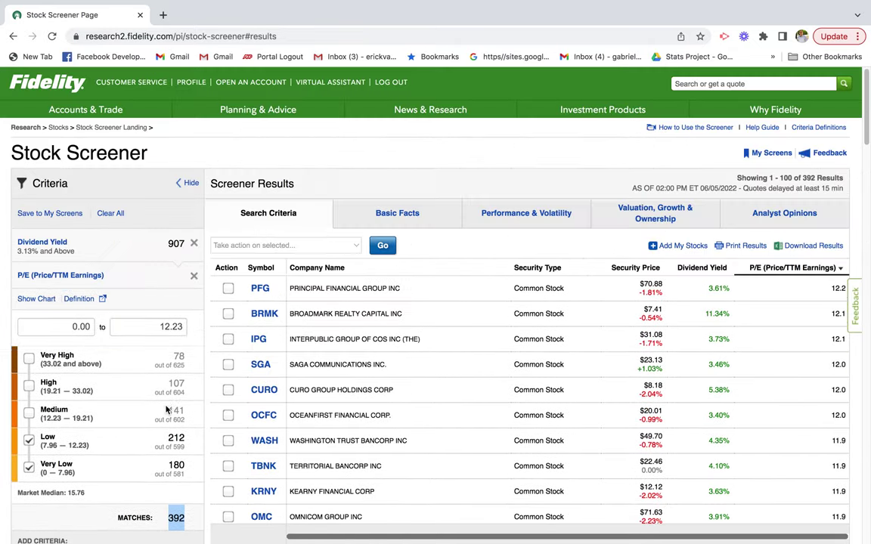
{"action": "scroll", "coordinate": [167, 409], "scroll_direction": "down", "scroll_amount": 5}
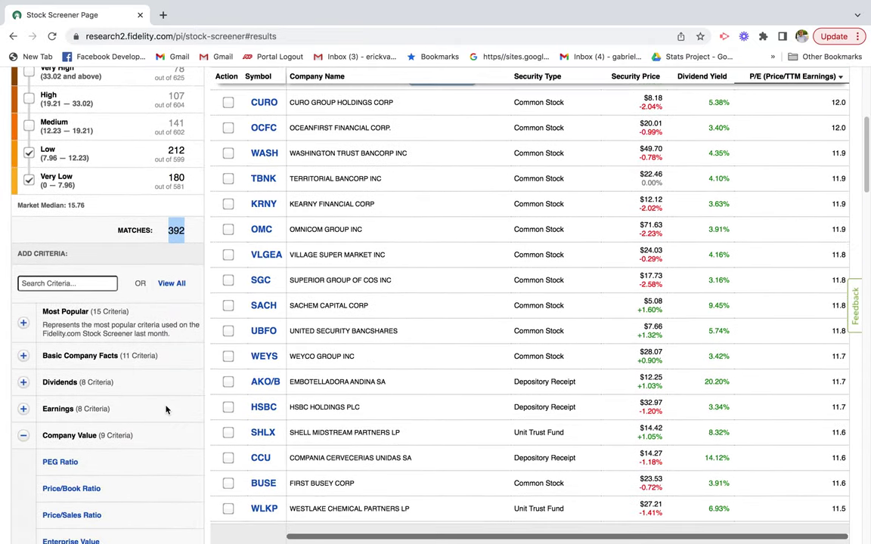
{"action": "scroll", "coordinate": [166, 409], "scroll_direction": "down", "scroll_amount": 1}
{"action": "scroll", "coordinate": [167, 409], "scroll_direction": "down", "scroll_amount": 5}
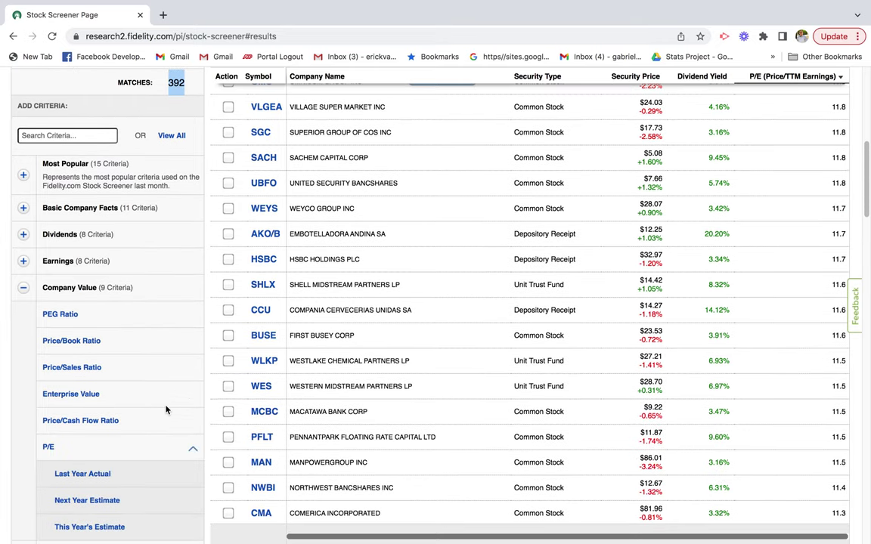
{"action": "scroll", "coordinate": [166, 410], "scroll_direction": "down", "scroll_amount": 10}
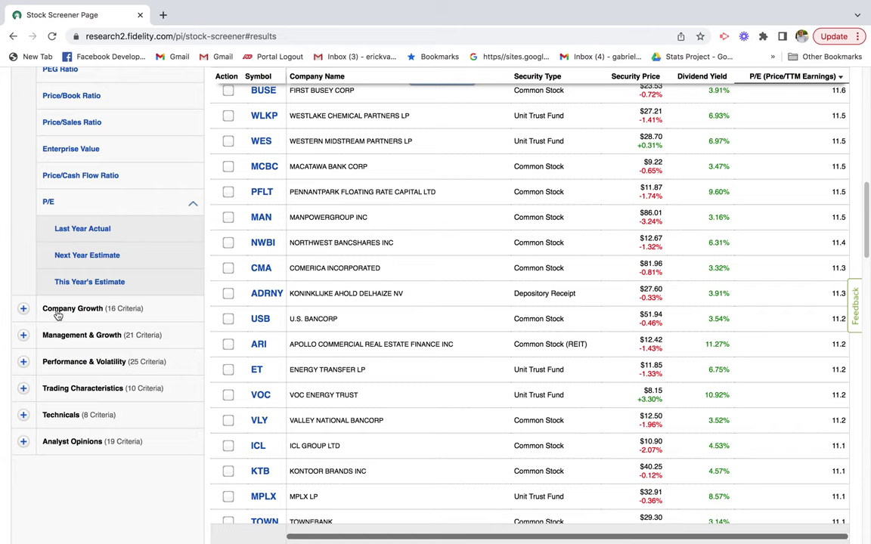
{"action": "left_click", "coordinate": [23, 309]}
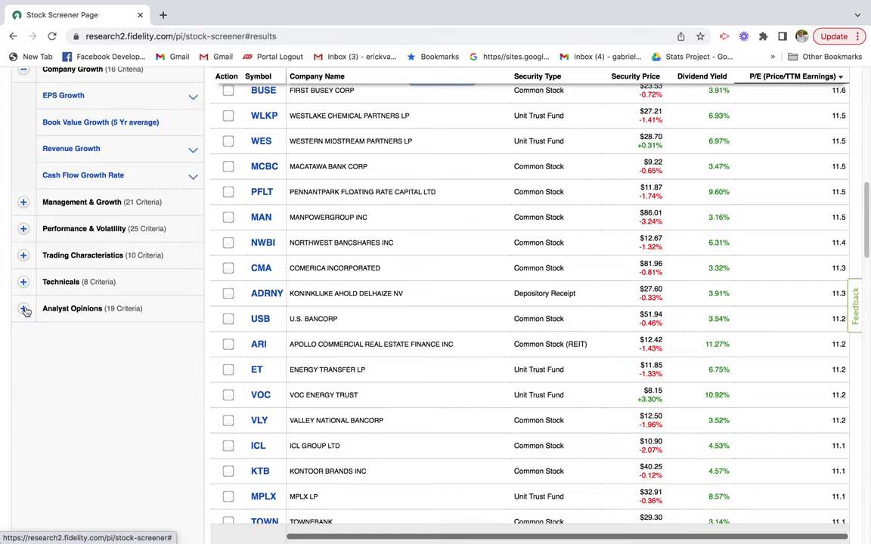
{"action": "scroll", "coordinate": [63, 309], "scroll_direction": "down", "scroll_amount": 1}
{"action": "scroll", "coordinate": [62, 310], "scroll_direction": "up", "scroll_amount": 9}
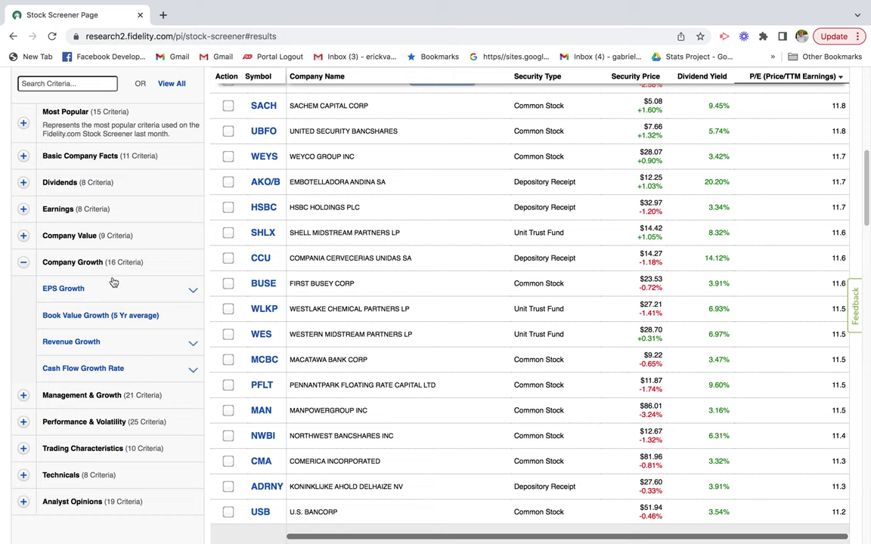
Add the TTM Profit Margin criterion from the Management & Growth category to the screen
{"action": "left_click", "coordinate": [60, 401]}
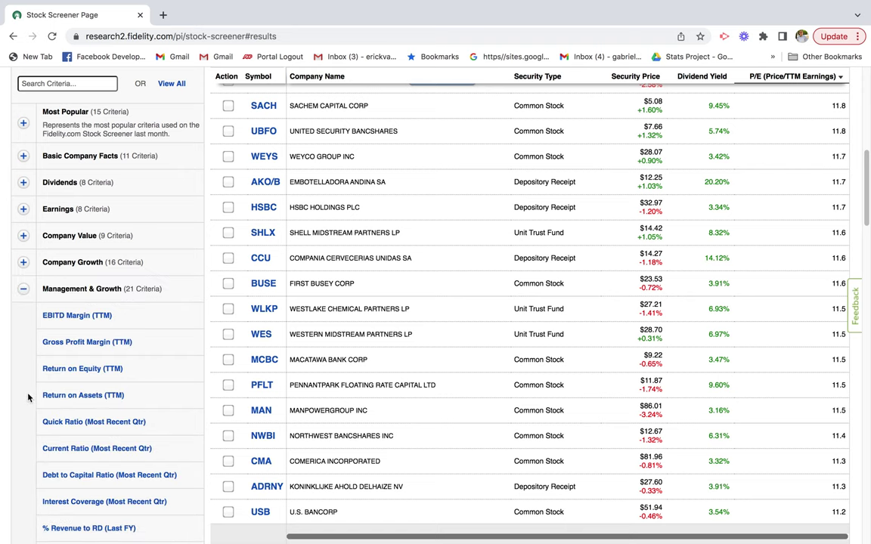
{"action": "scroll", "coordinate": [29, 397], "scroll_direction": "down", "scroll_amount": 1}
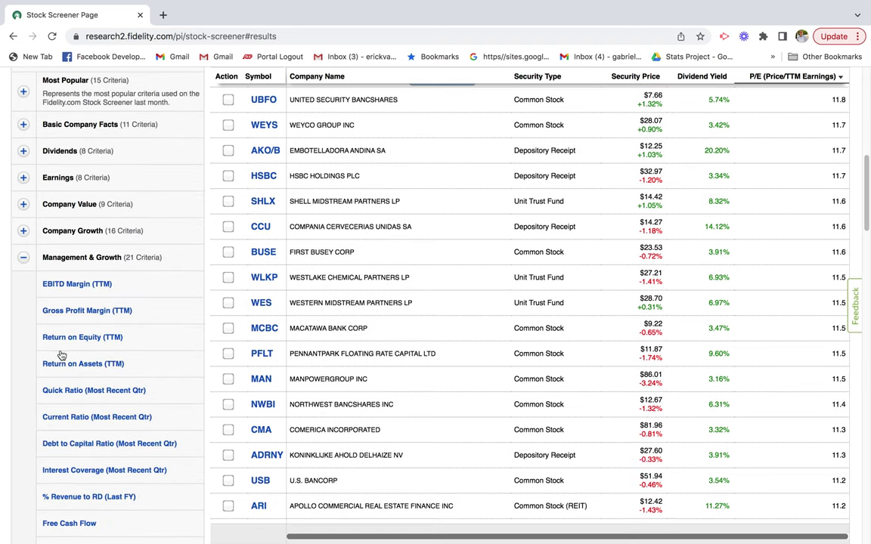
{"action": "scroll", "coordinate": [61, 354], "scroll_direction": "down", "scroll_amount": 1}
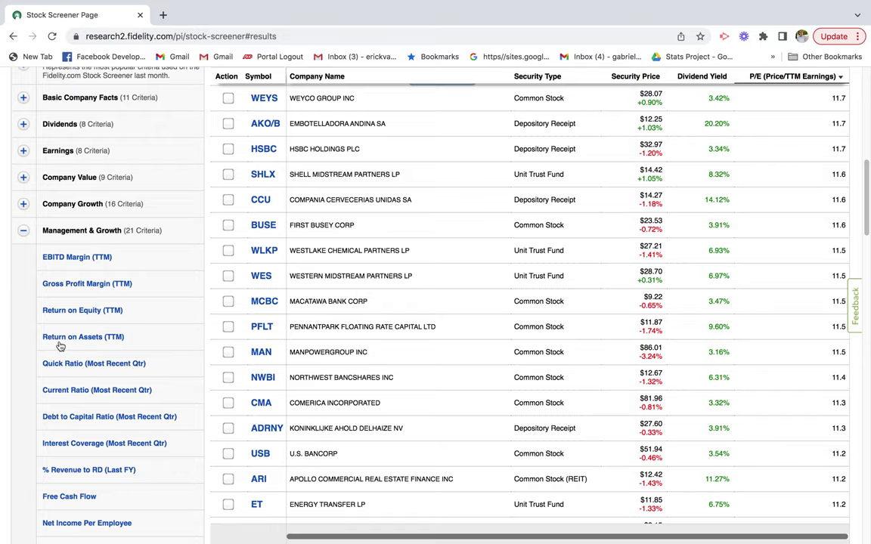
{"action": "scroll", "coordinate": [59, 345], "scroll_direction": "down", "scroll_amount": 2}
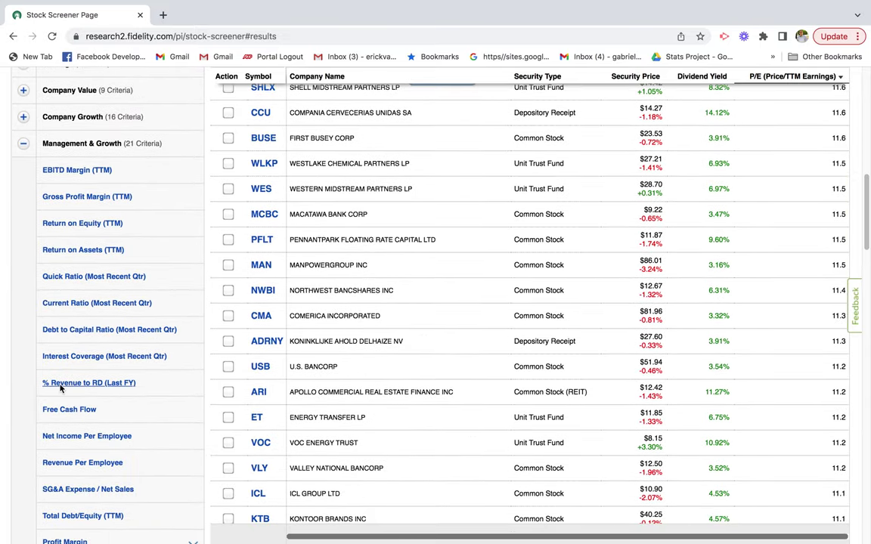
{"action": "scroll", "coordinate": [61, 389], "scroll_direction": "down", "scroll_amount": 2}
{"action": "scroll", "coordinate": [61, 389], "scroll_direction": "down", "scroll_amount": 4}
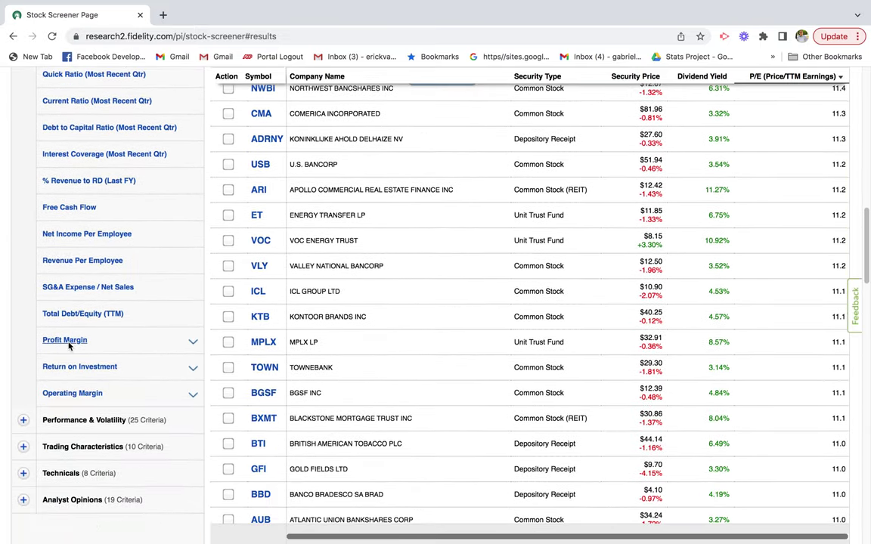
{"action": "left_click", "coordinate": [193, 344]}
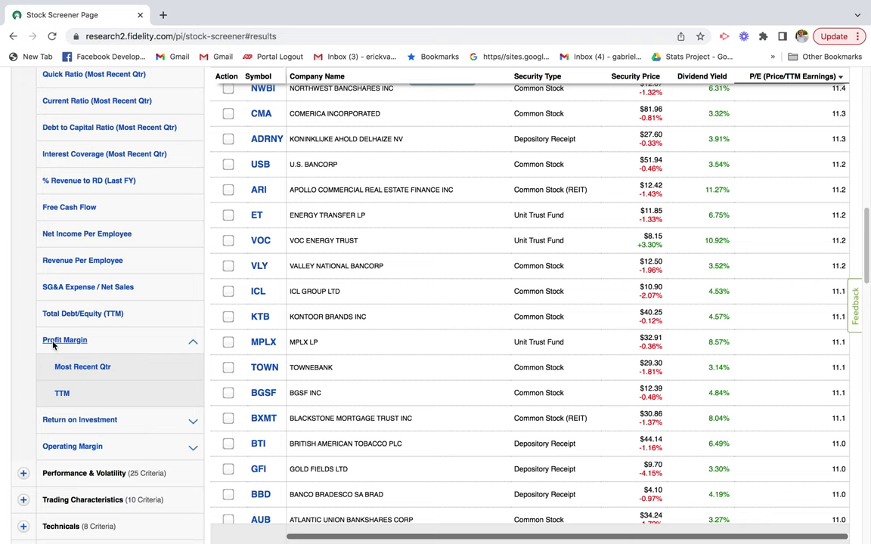
{"action": "left_click", "coordinate": [62, 394]}
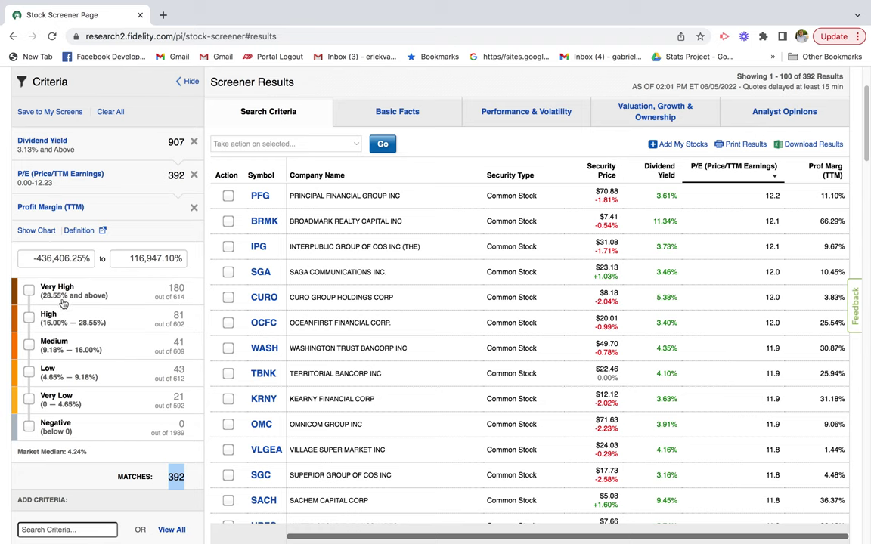
Restrict the profit margin to the Very High (28.55% and above) and High (16.00% – 28.55%) ranges and check the match count
{"action": "left_click", "coordinate": [30, 293]}
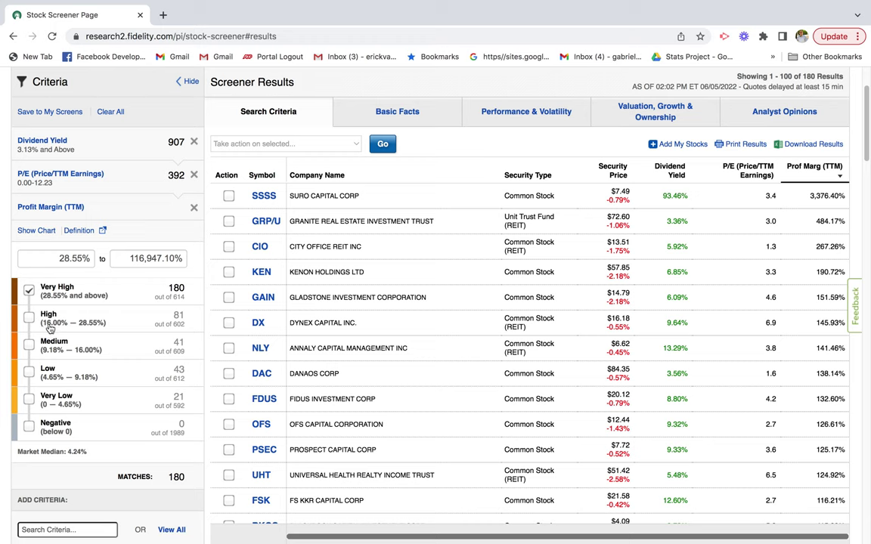
{"action": "left_click", "coordinate": [28, 318]}
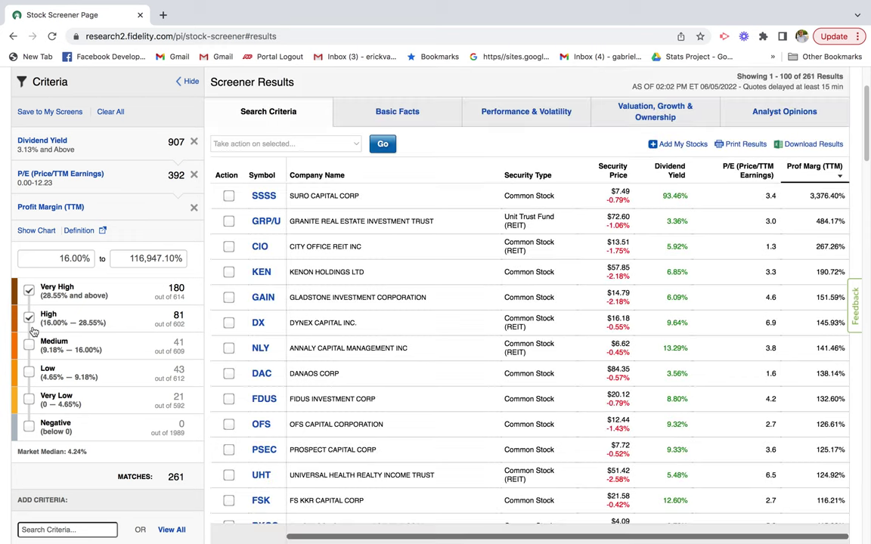
{"action": "triple_click", "coordinate": [174, 476]}
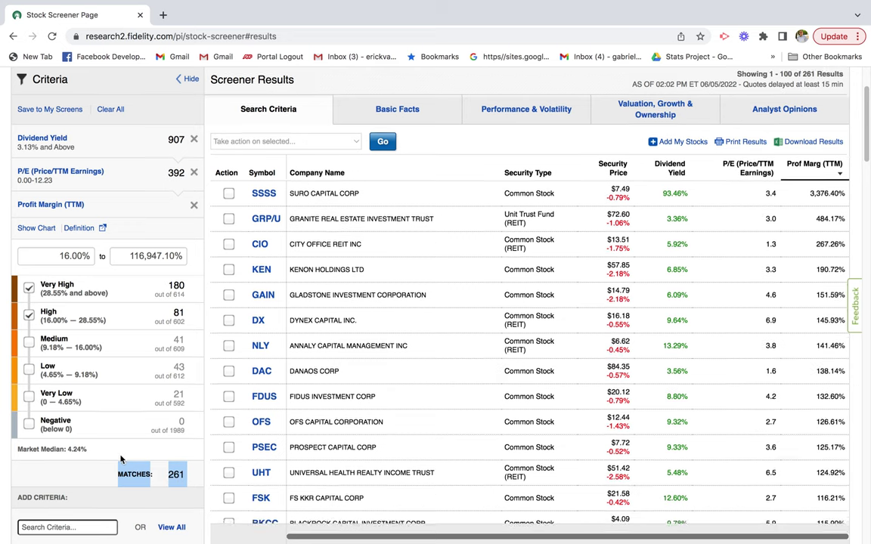
Add the 5 Year Cash Flow Growth Rate criterion from the Company Growth category to the screen
{"action": "scroll", "coordinate": [141, 456], "scroll_direction": "down", "scroll_amount": 3}
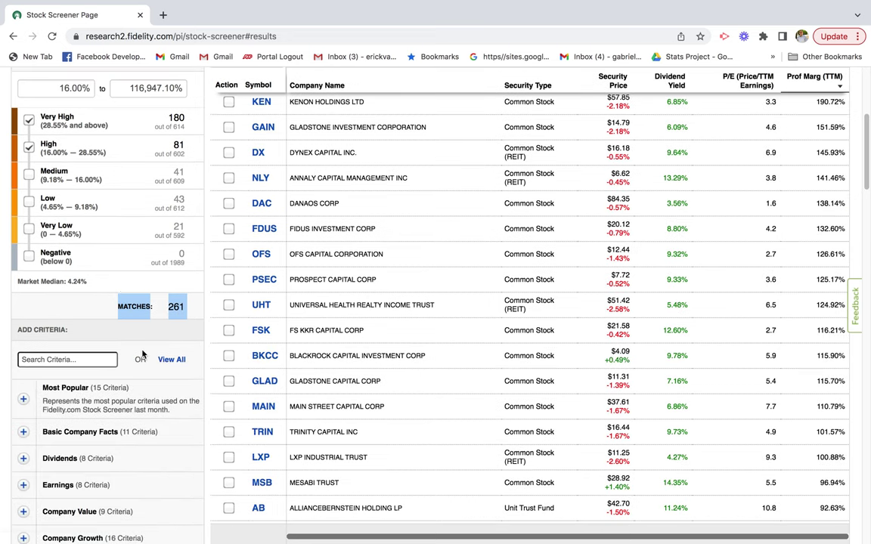
{"action": "scroll", "coordinate": [139, 359], "scroll_direction": "down", "scroll_amount": 3}
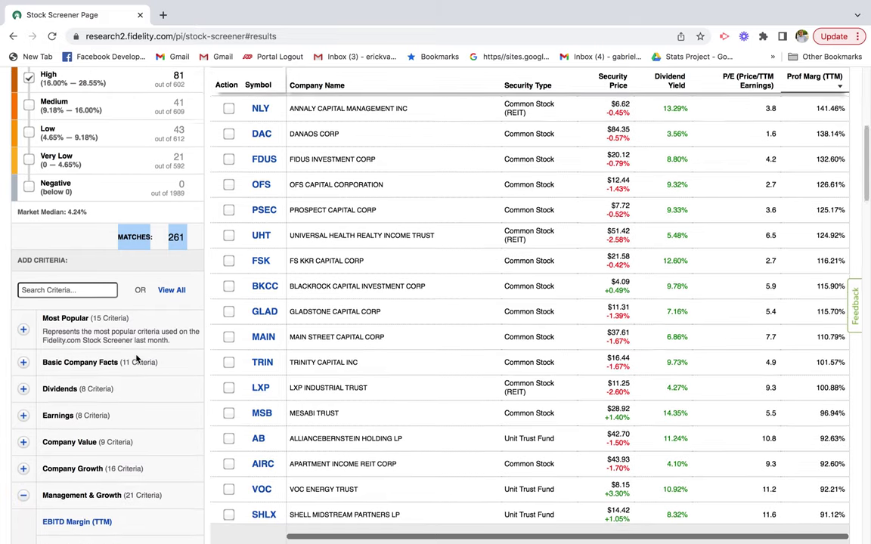
{"action": "scroll", "coordinate": [136, 359], "scroll_direction": "down", "scroll_amount": 3}
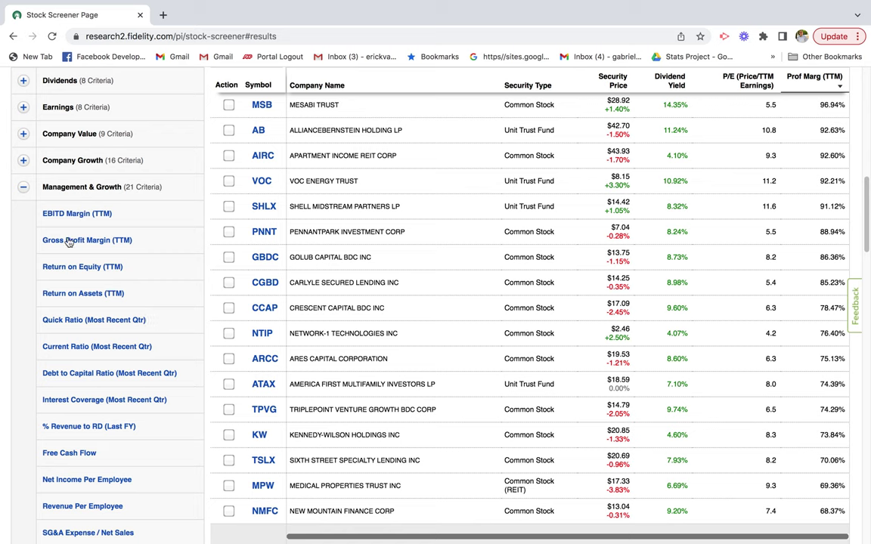
{"action": "left_click", "coordinate": [24, 162]}
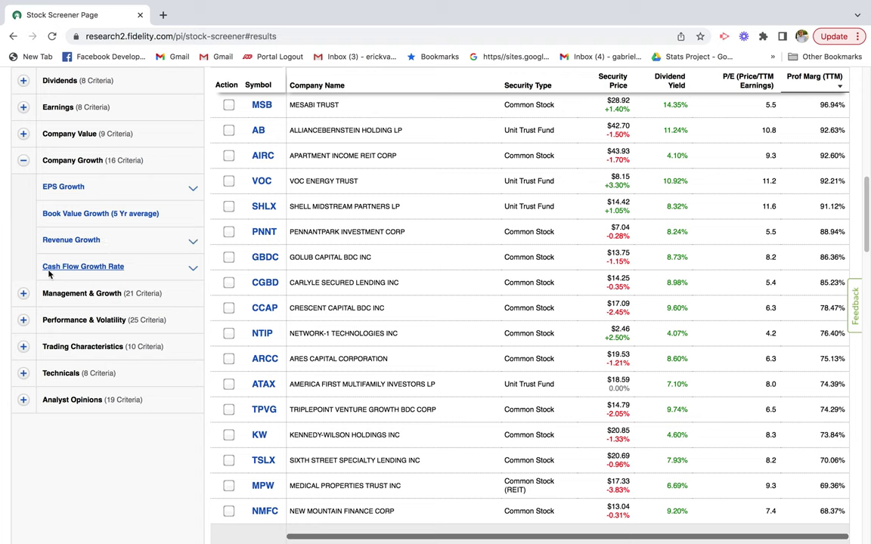
{"action": "left_click", "coordinate": [194, 269]}
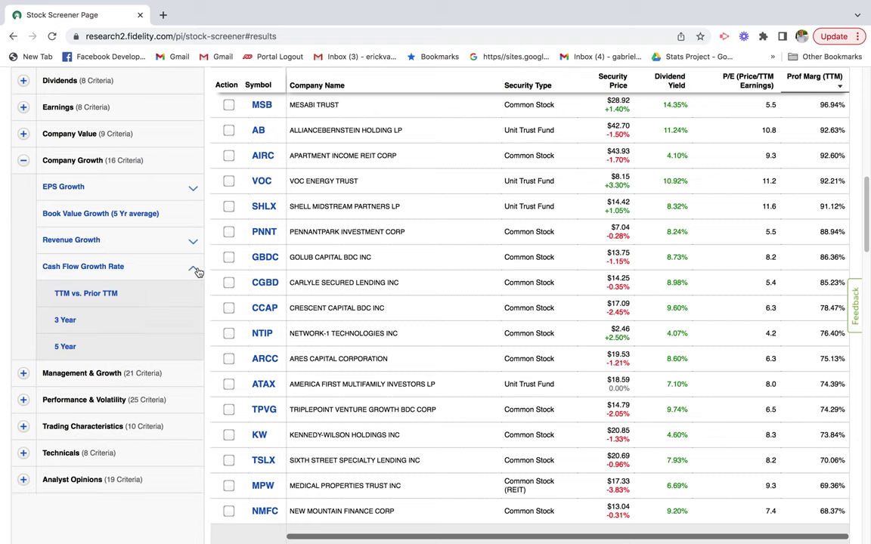
{"action": "left_click", "coordinate": [65, 347]}
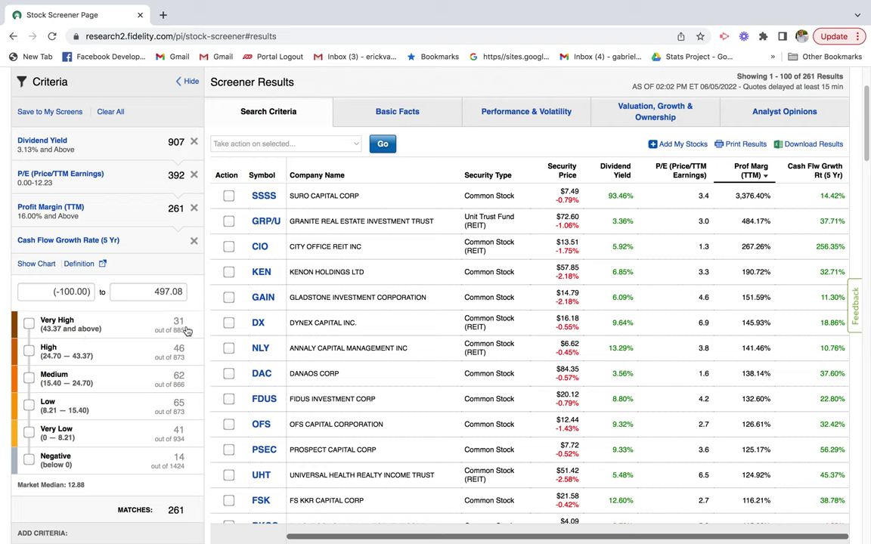
Restrict the cash flow growth rate to the Very High (43.37 and above) and High (24.70 – 43.37) ranges and check the match count
{"action": "left_click", "coordinate": [29, 323]}
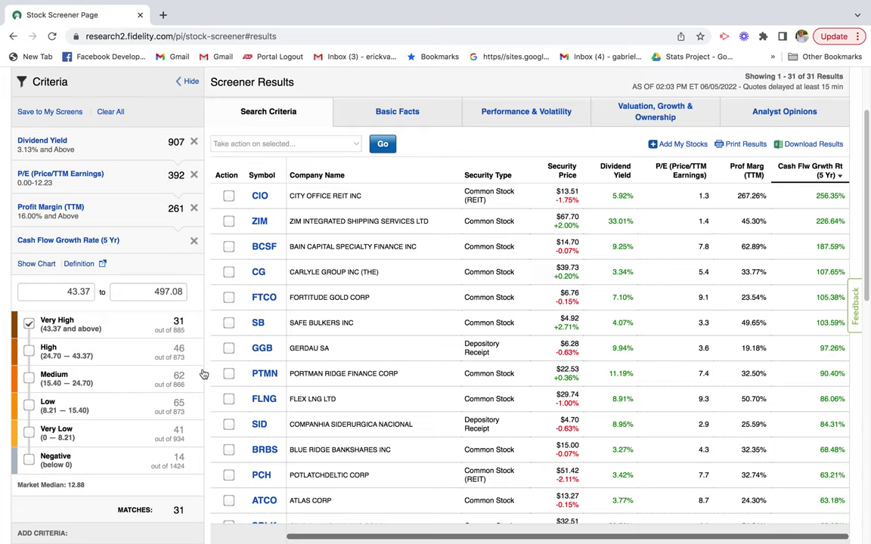
{"action": "left_click", "coordinate": [29, 351]}
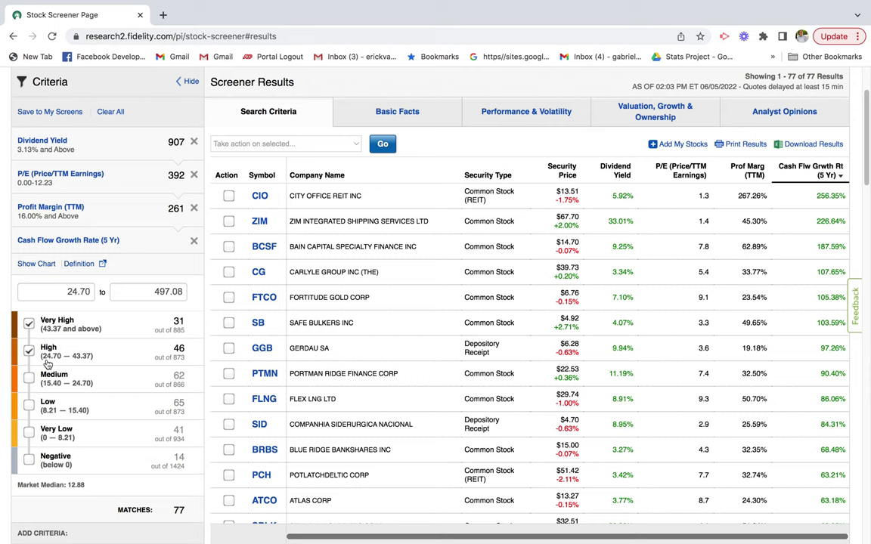
{"action": "triple_click", "coordinate": [179, 509]}
Review the full list of screened stocks, from the highest to the lowest 5-year cash flow growth rate
{"action": "scroll", "coordinate": [121, 492], "scroll_direction": "up", "scroll_amount": 1}
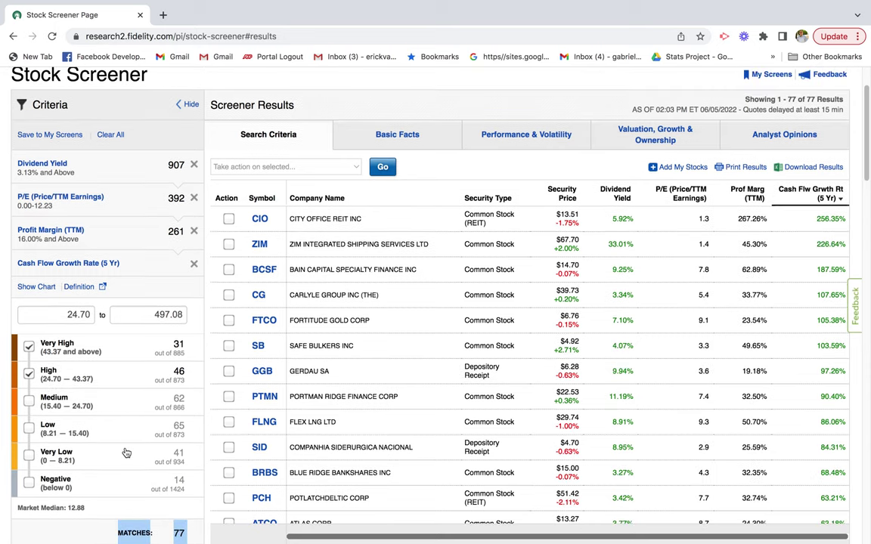
{"action": "scroll", "coordinate": [143, 482], "scroll_direction": "down", "scroll_amount": 3}
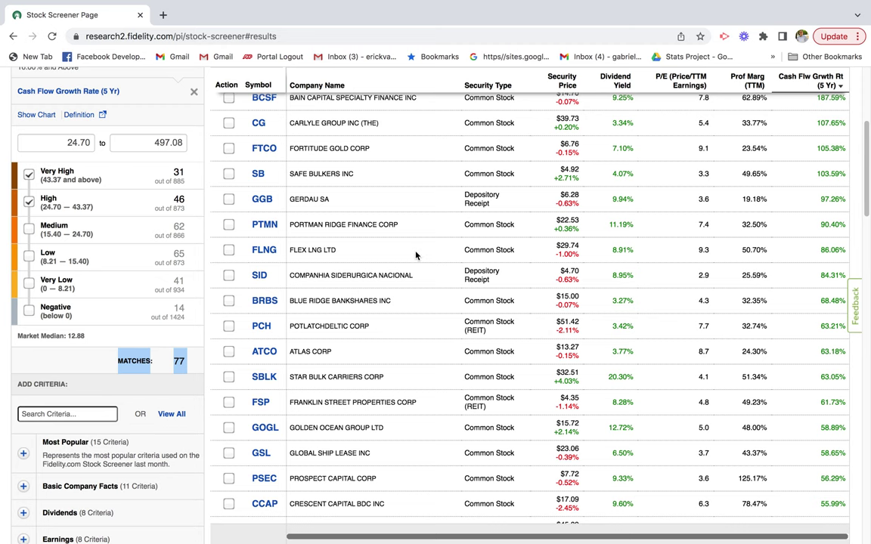
{"action": "scroll", "coordinate": [416, 250], "scroll_direction": "down", "scroll_amount": 1}
{"action": "scroll", "coordinate": [417, 250], "scroll_direction": "up", "scroll_amount": 7}
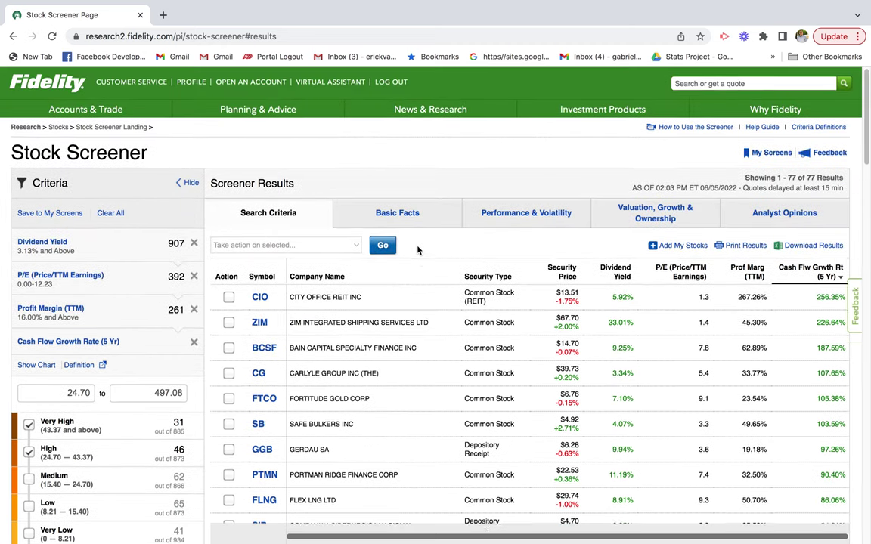
{"action": "scroll", "coordinate": [401, 251], "scroll_direction": "down", "scroll_amount": 1}
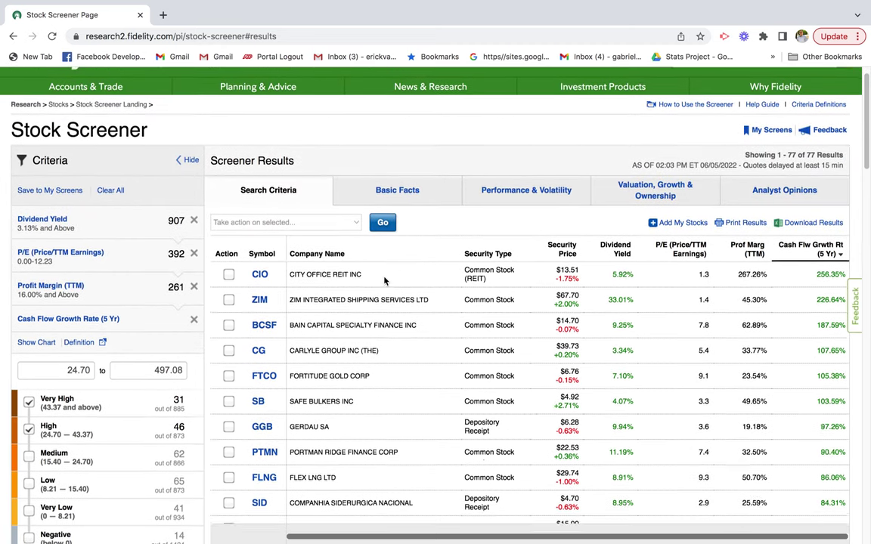
{"action": "scroll", "coordinate": [332, 302], "scroll_direction": "down", "scroll_amount": 3}
{"action": "scroll", "coordinate": [348, 318], "scroll_direction": "down", "scroll_amount": 10}
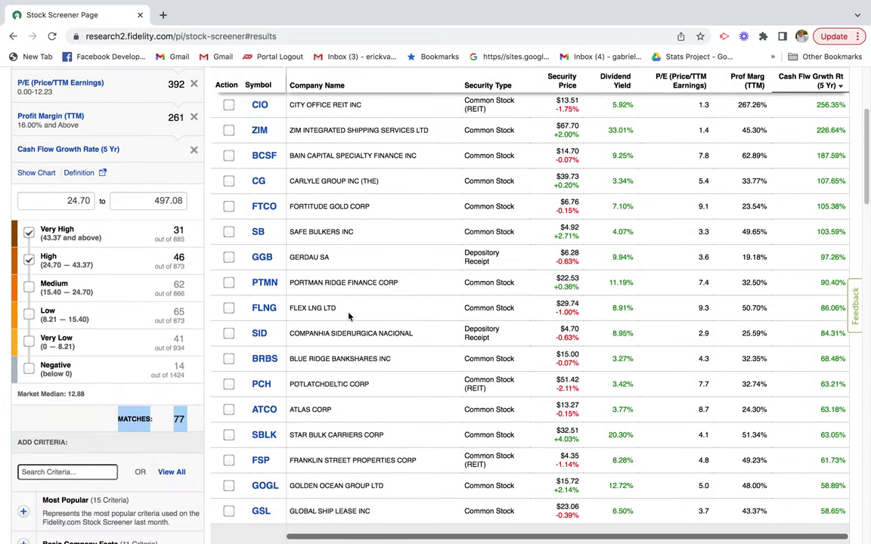
{"action": "scroll", "coordinate": [348, 316], "scroll_direction": "down", "scroll_amount": 7}
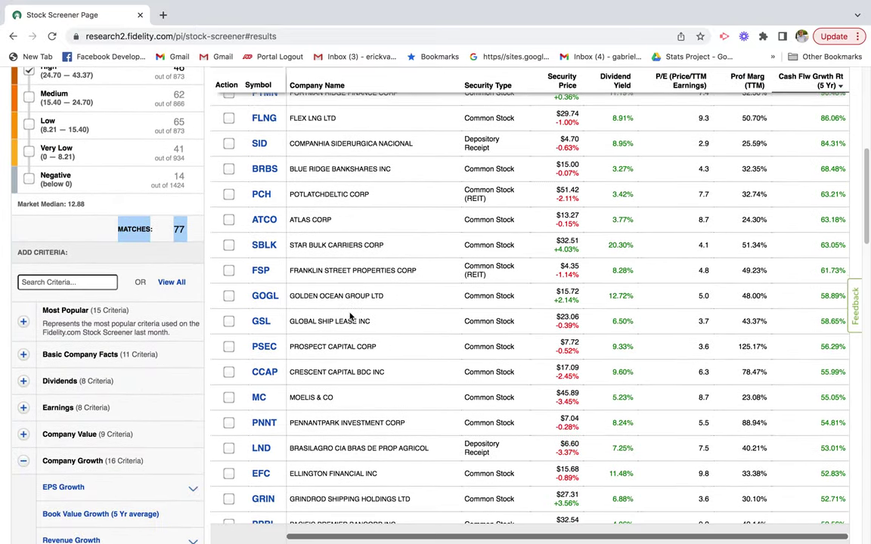
{"action": "scroll", "coordinate": [350, 316], "scroll_direction": "down", "scroll_amount": 12}
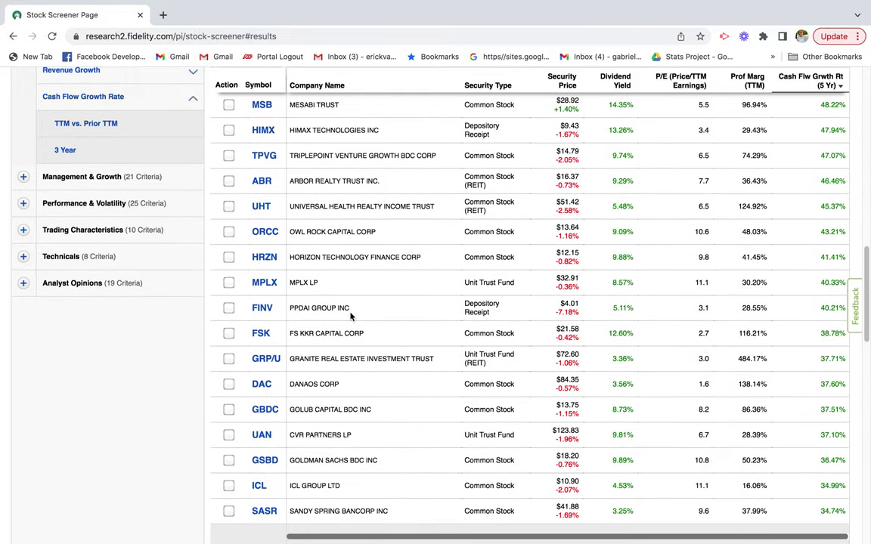
{"action": "scroll", "coordinate": [350, 315], "scroll_direction": "down", "scroll_amount": 5}
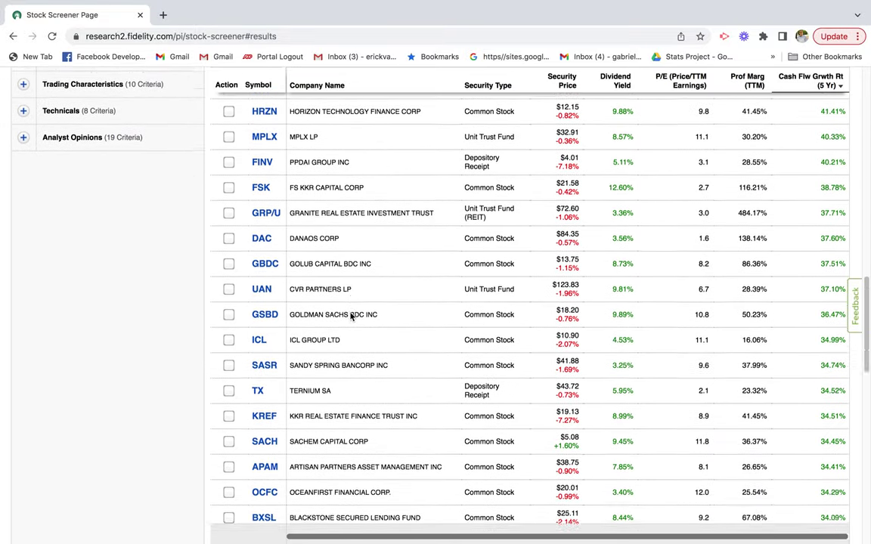
{"action": "scroll", "coordinate": [350, 316], "scroll_direction": "down", "scroll_amount": 14}
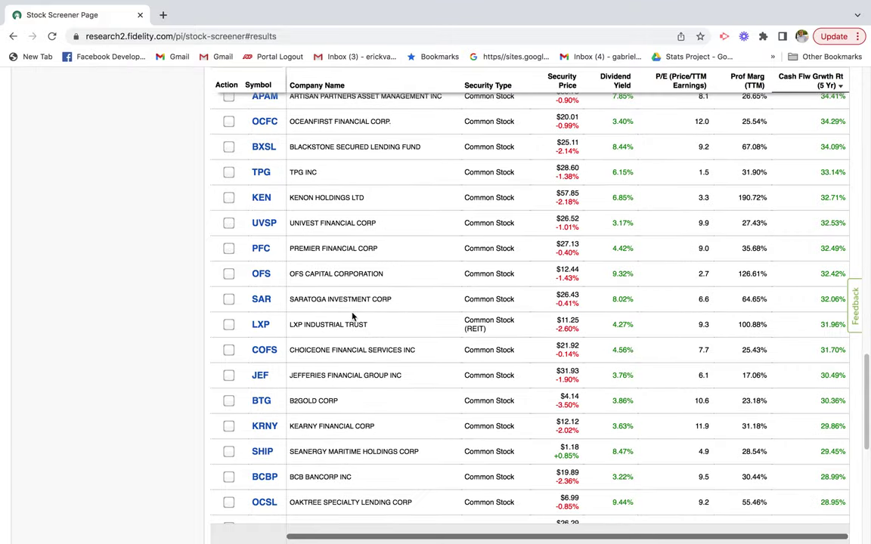
{"action": "scroll", "coordinate": [348, 311], "scroll_direction": "down", "scroll_amount": 4}
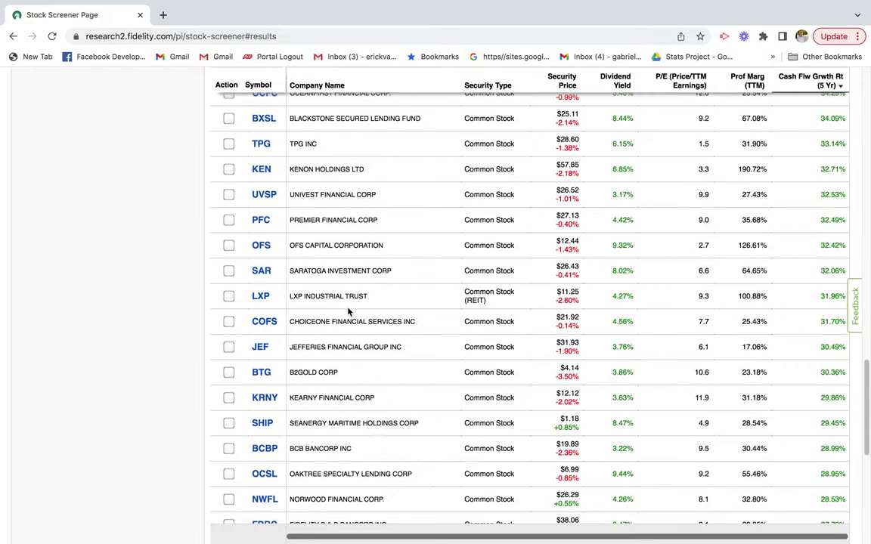
{"action": "scroll", "coordinate": [349, 311], "scroll_direction": "down", "scroll_amount": 11}
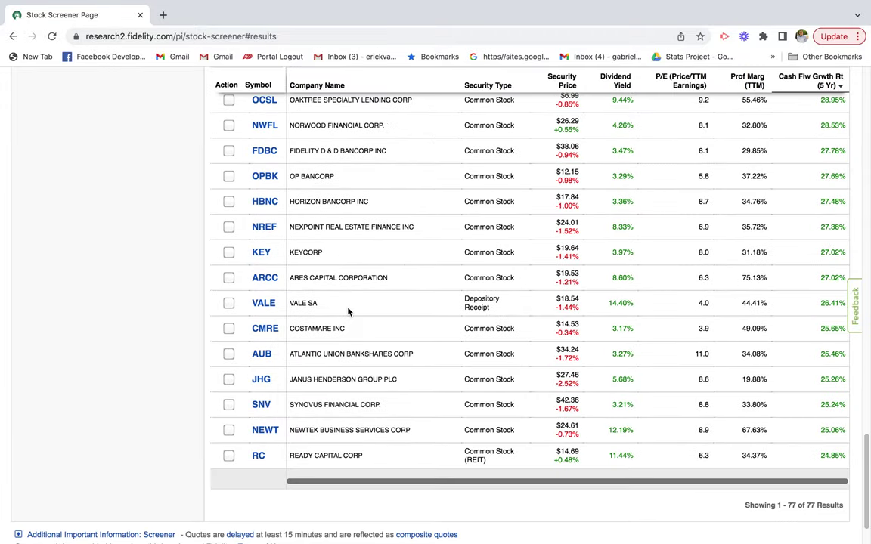
Add the PEG Ratio criterion from the Company Value category to the stock screen
{"action": "scroll", "coordinate": [348, 310], "scroll_direction": "up", "scroll_amount": 14}
{"action": "scroll", "coordinate": [348, 310], "scroll_direction": "down", "scroll_amount": 14}
{"action": "scroll", "coordinate": [349, 311], "scroll_direction": "up", "scroll_amount": 20}
{"action": "scroll", "coordinate": [350, 311], "scroll_direction": "up", "scroll_amount": 20}
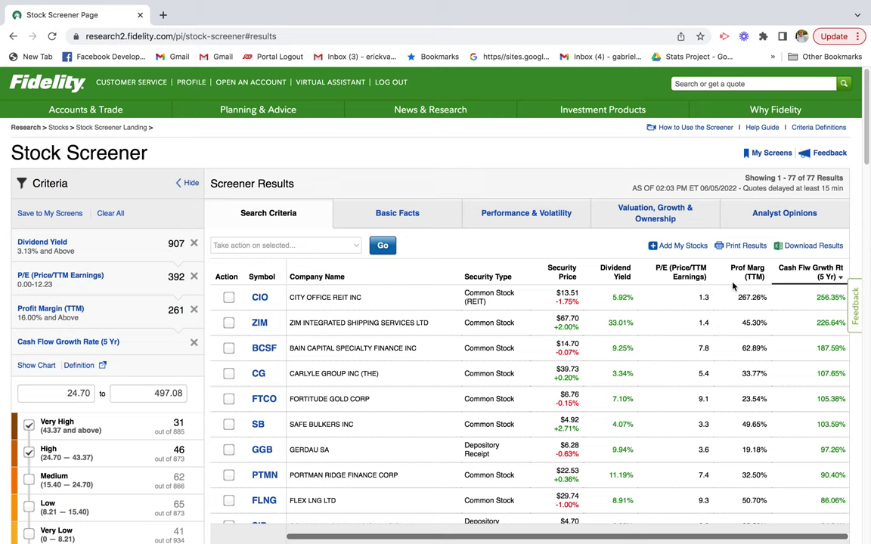
{"action": "scroll", "coordinate": [367, 342], "scroll_direction": "down", "scroll_amount": 2}
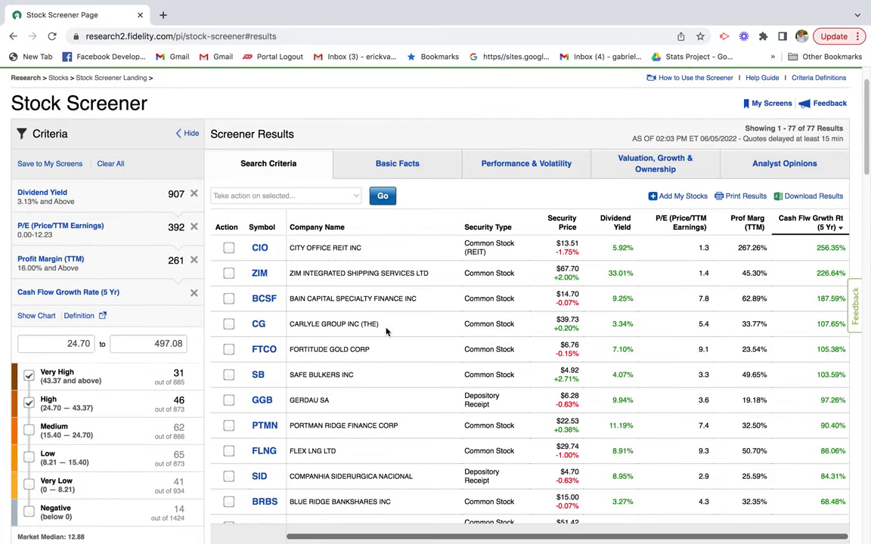
{"action": "scroll", "coordinate": [106, 306], "scroll_direction": "down", "scroll_amount": 10}
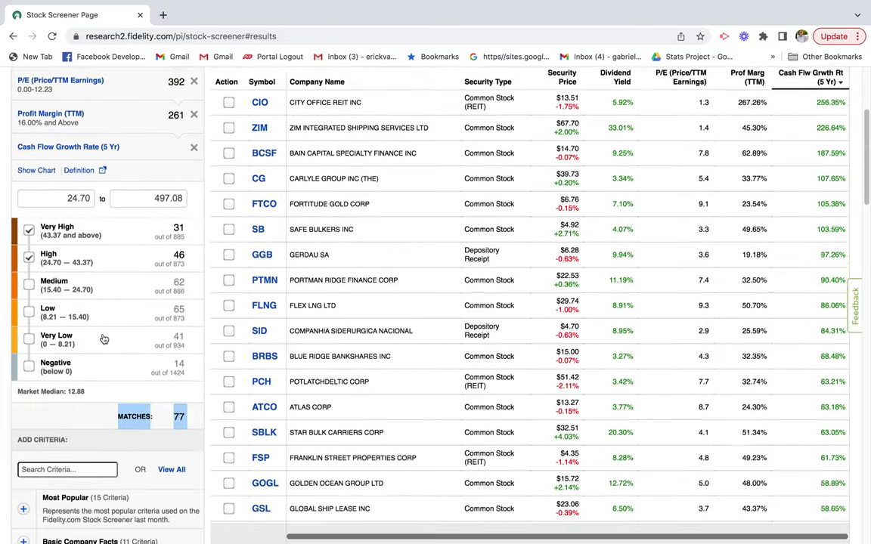
{"action": "scroll", "coordinate": [82, 280], "scroll_direction": "down", "scroll_amount": 1}
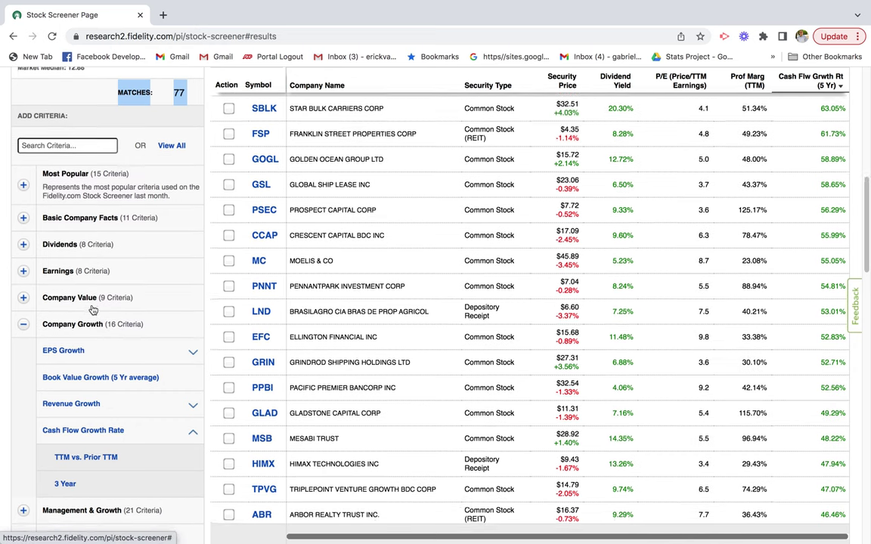
{"action": "left_click", "coordinate": [23, 294]}
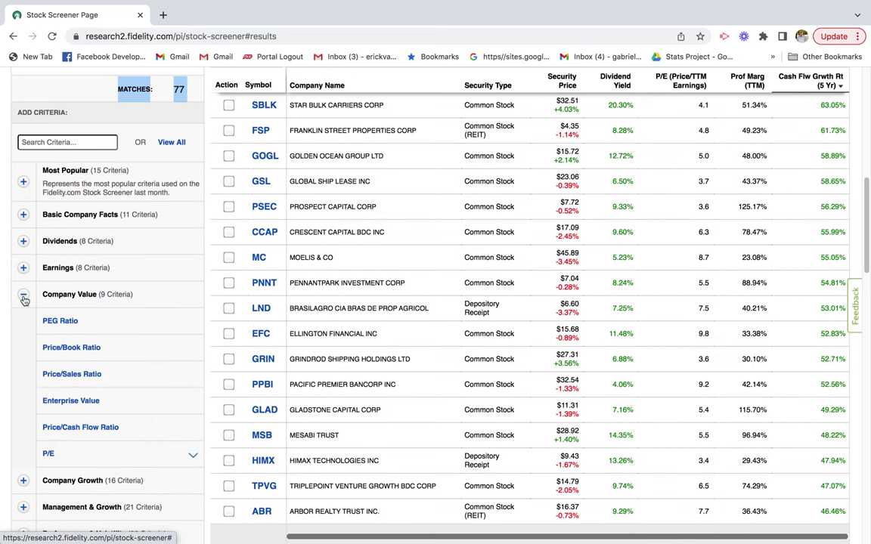
{"action": "left_click", "coordinate": [65, 322]}
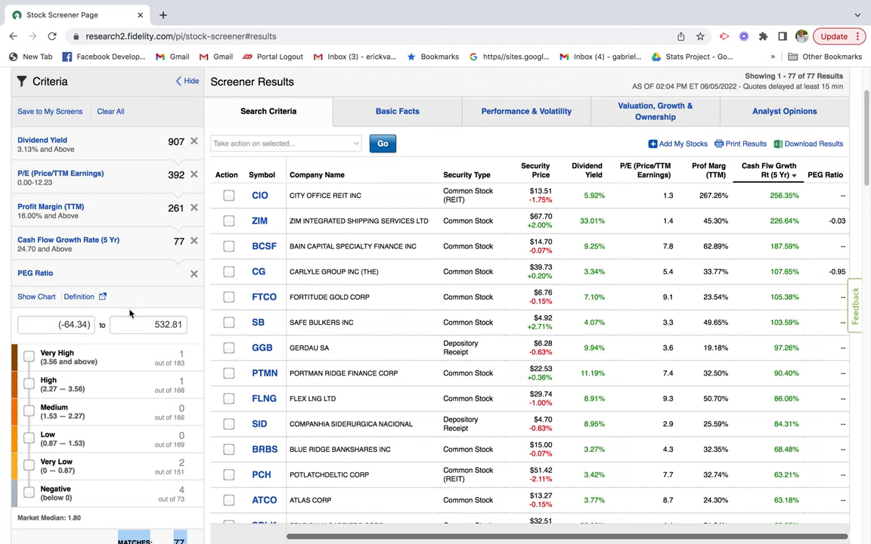
Download the results with the Search Criteria and Valuation, Growth & Ownership views, and show the downloaded workbook full screen in Excel
{"action": "scroll", "coordinate": [133, 310], "scroll_direction": "down", "scroll_amount": 2}
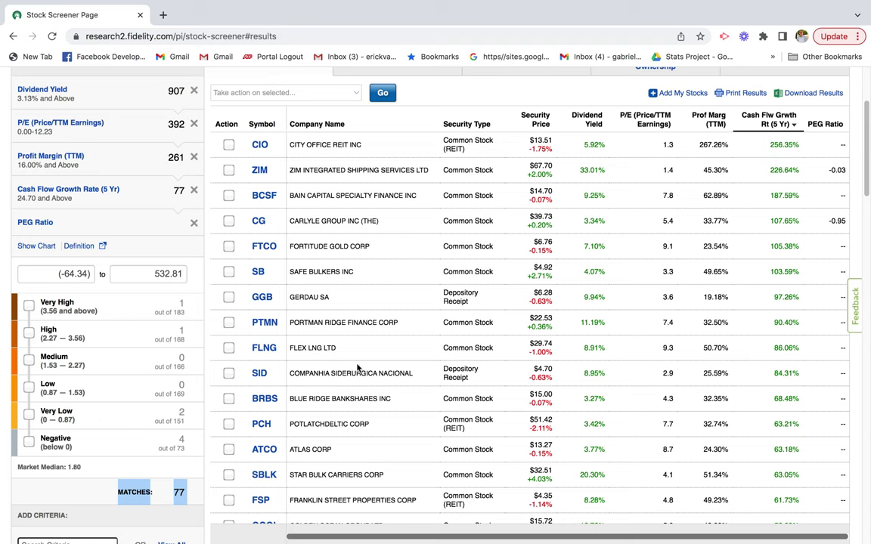
{"action": "scroll", "coordinate": [513, 387], "scroll_direction": "up", "scroll_amount": 3}
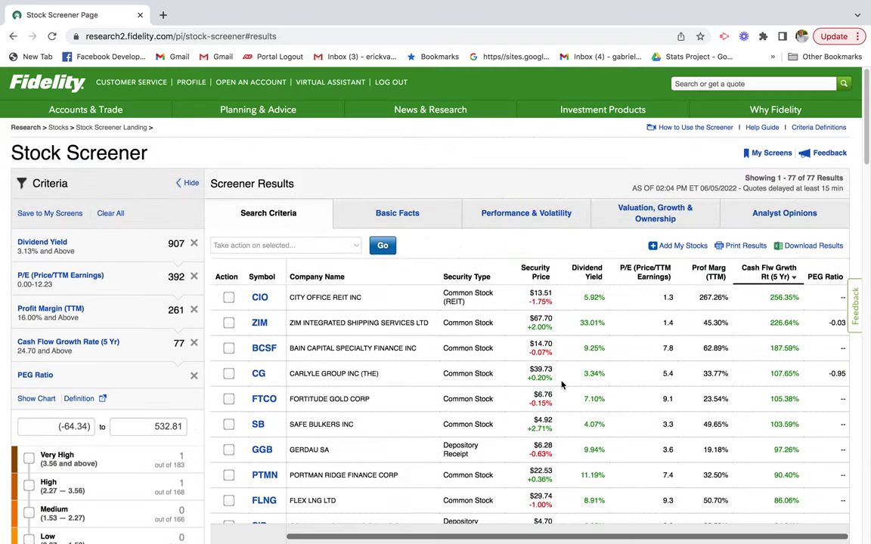
{"action": "left_click", "coordinate": [831, 250]}
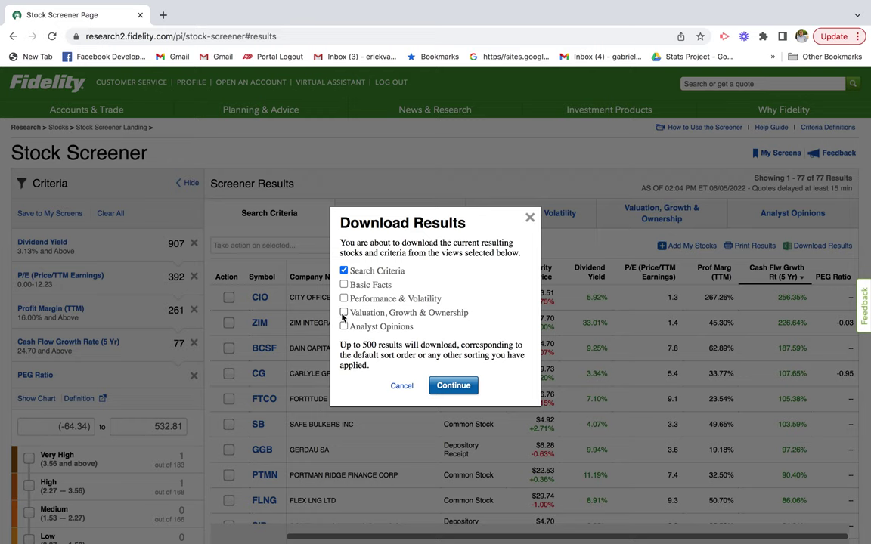
{"action": "left_click", "coordinate": [463, 387]}
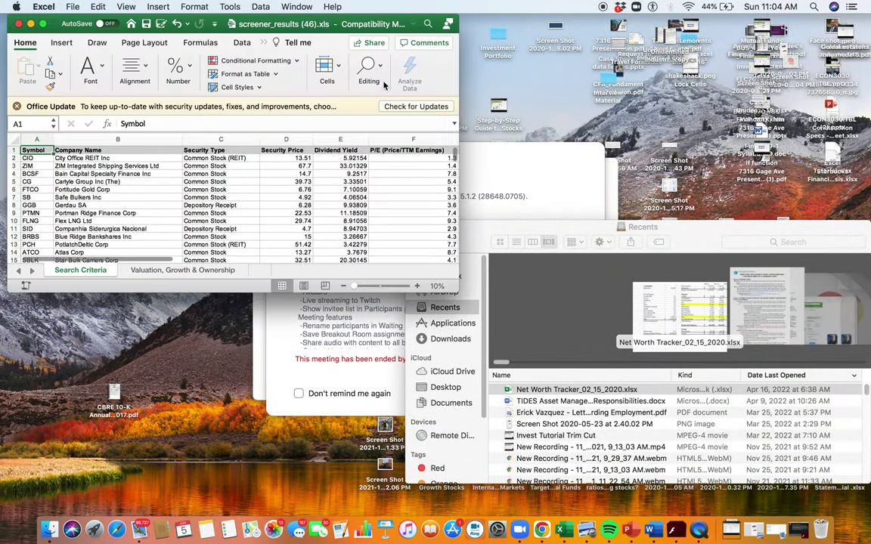
{"action": "left_click", "coordinate": [43, 25]}
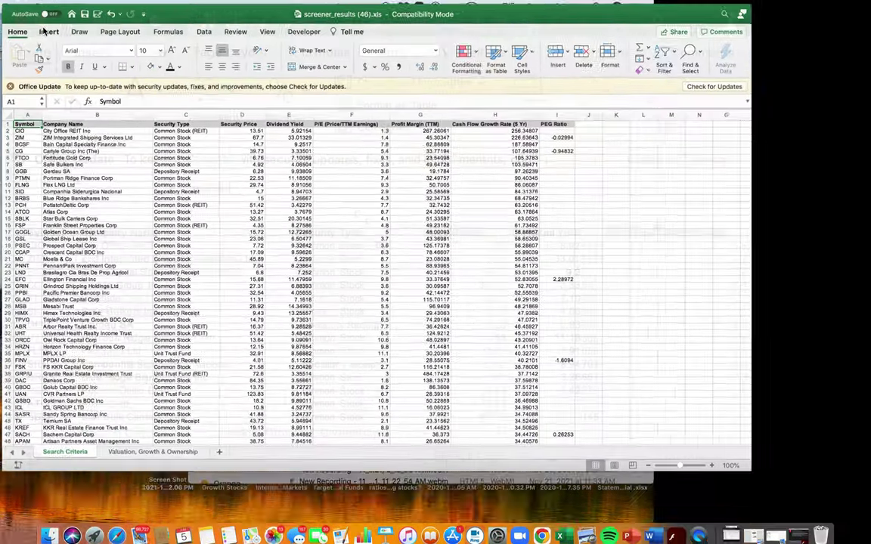
Add filters to the header row of the whole stock table on the Search Criteria sheet, from Symbol to PEG Ratio
{"action": "left_click", "coordinate": [22, 140]}
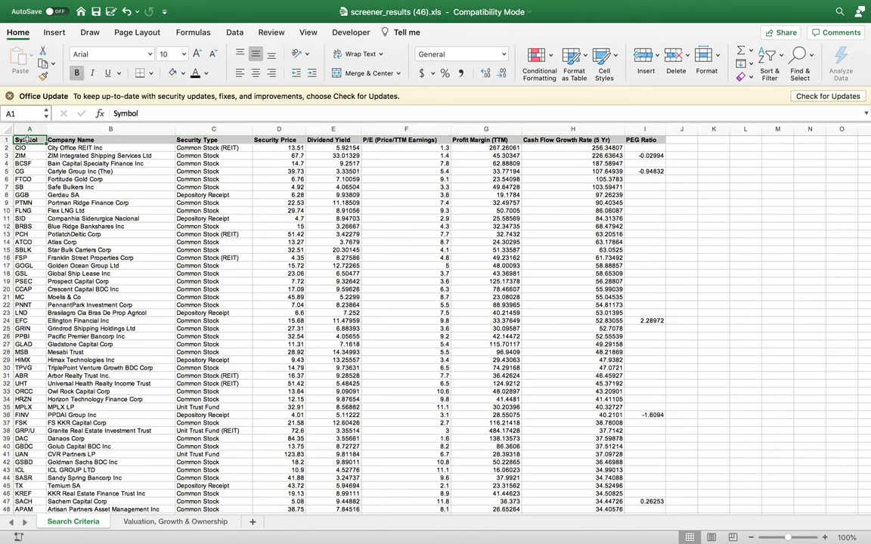
{"action": "key", "text": "shift+Right"}
{"action": "key", "text": "shift+Right"}
{"action": "key", "text": "shift+Right"}
{"action": "key", "text": "shift+Right"}
{"action": "key", "text": "shift+Right"}
{"action": "key", "text": "shift+Right"}
{"action": "key", "text": "shift+Right"}
{"action": "key", "text": "shift+Right"}
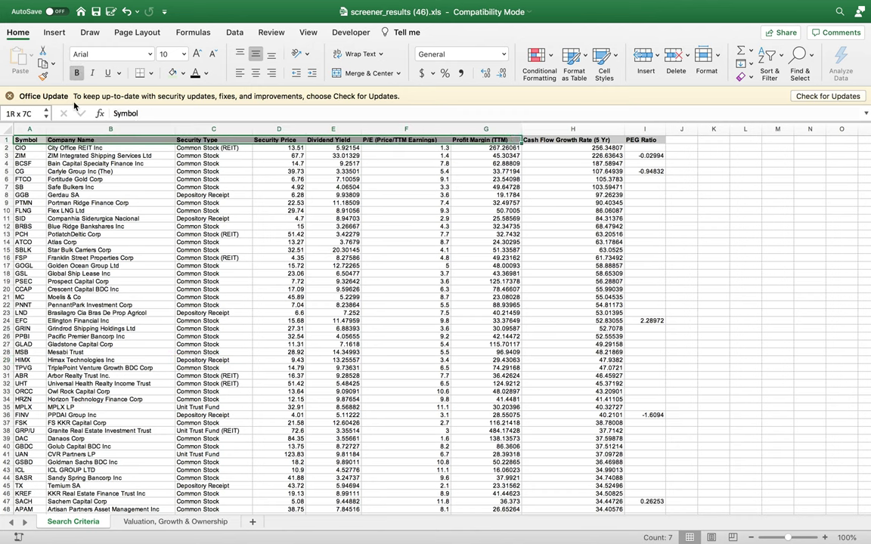
{"action": "key", "text": "ctrl+shift+Down"}
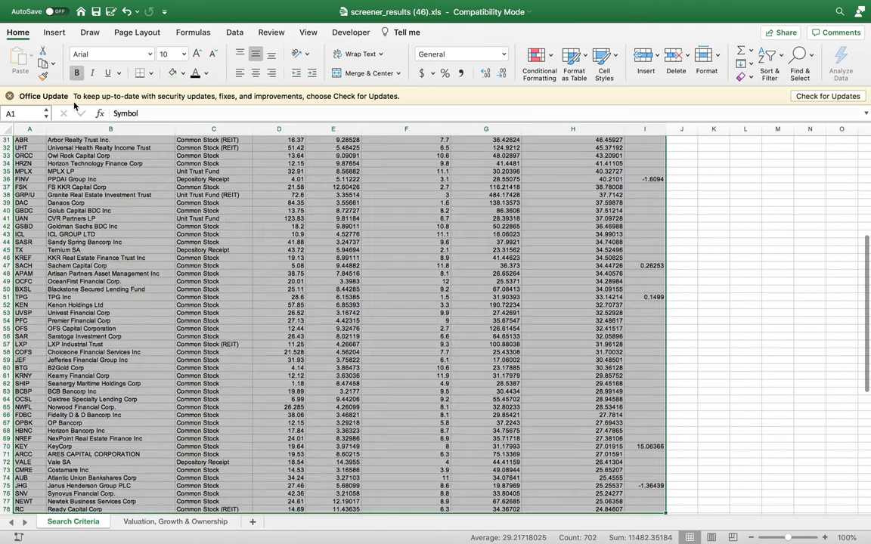
{"action": "left_click", "coordinate": [769, 58]}
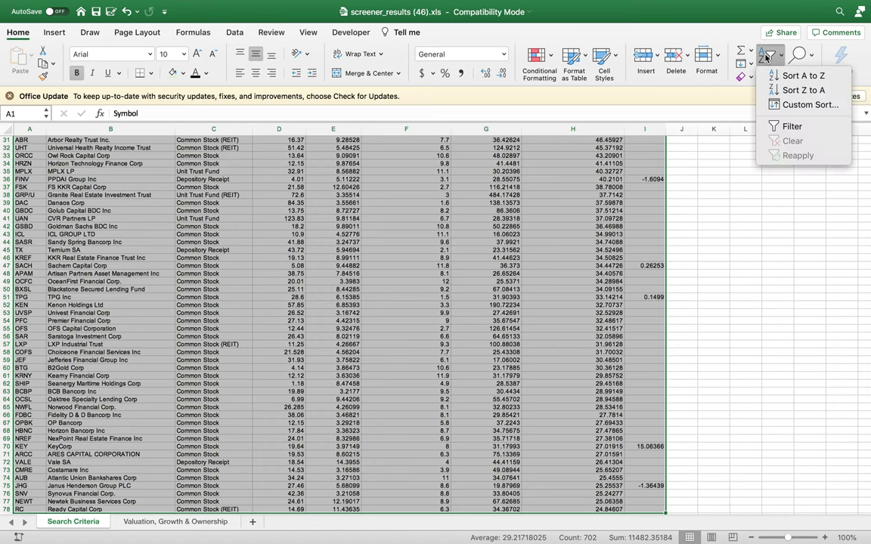
{"action": "left_click", "coordinate": [791, 126]}
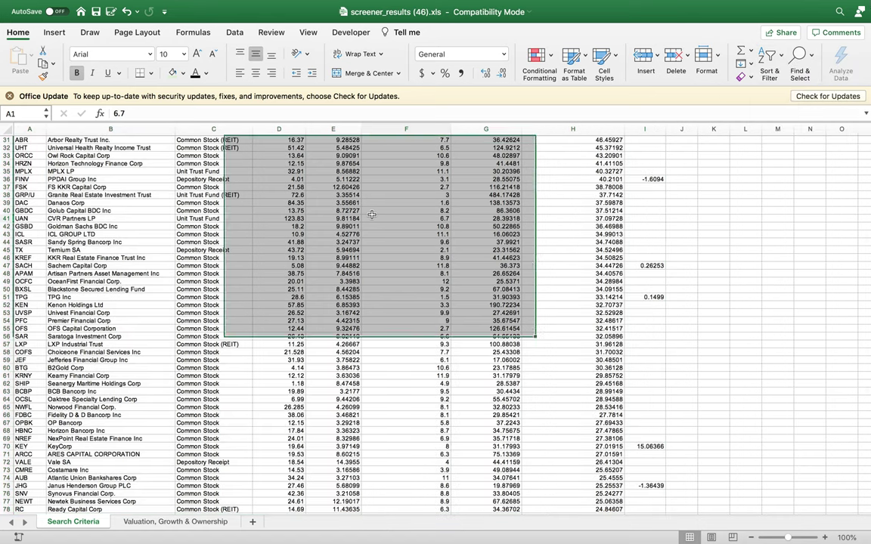
{"action": "left_click", "coordinate": [371, 215]}
{"action": "left_click", "coordinate": [286, 226]}
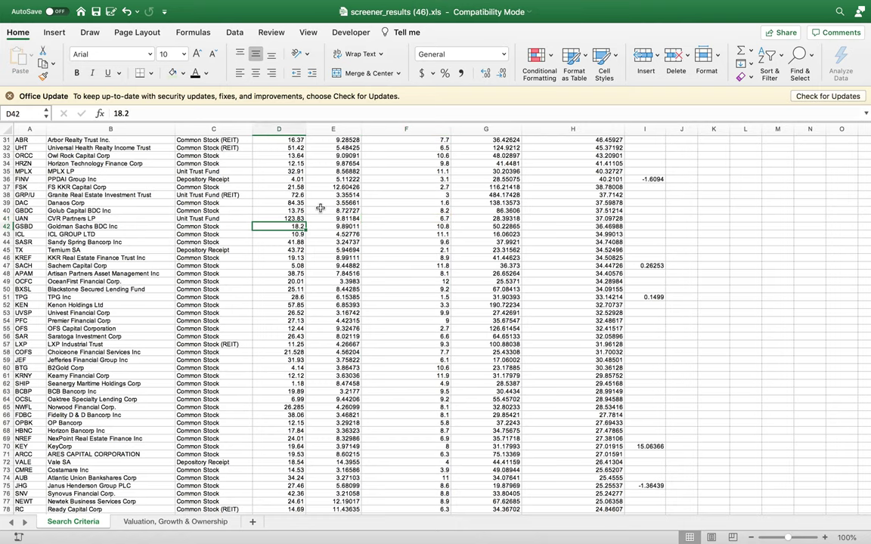
{"action": "scroll", "coordinate": [288, 219], "scroll_direction": "down", "scroll_amount": 5}
{"action": "scroll", "coordinate": [287, 219], "scroll_direction": "up", "scroll_amount": 10}
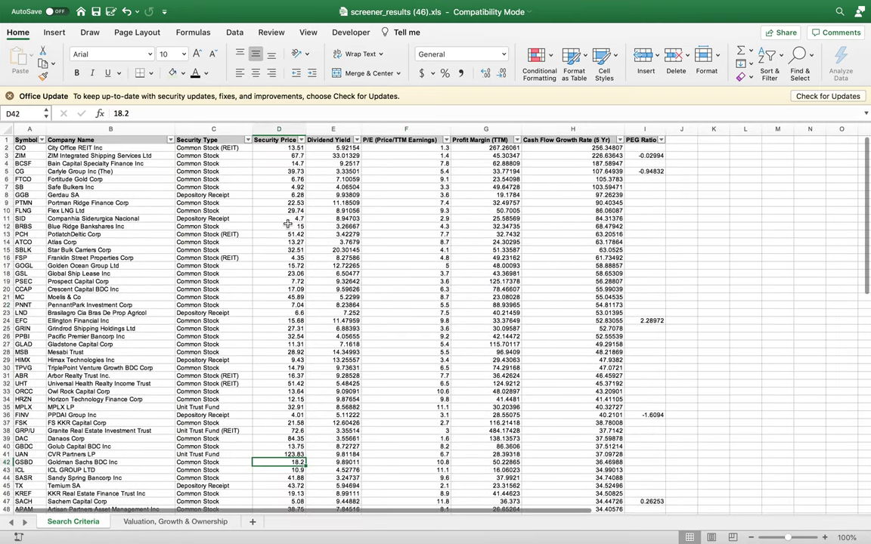
Sort the stock table by Dividend Yield in descending order
{"action": "left_click", "coordinate": [356, 140]}
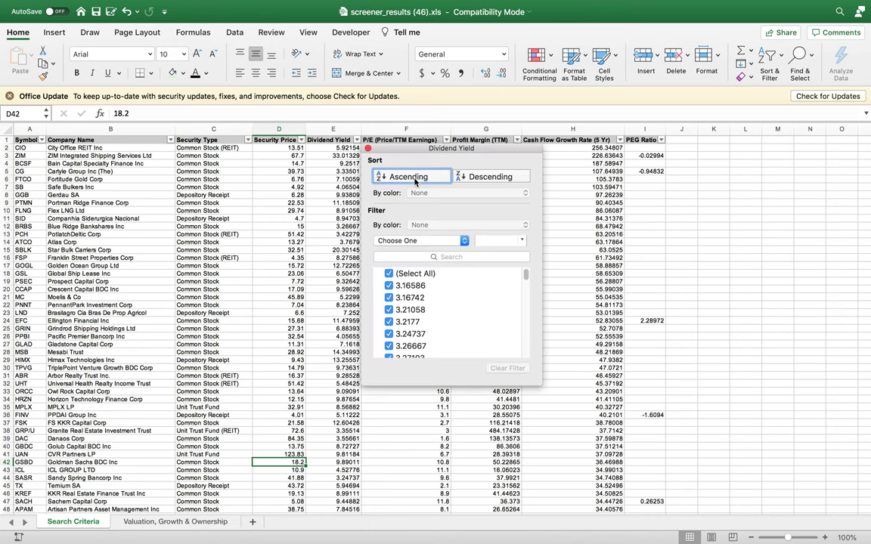
{"action": "left_click", "coordinate": [414, 178]}
{"action": "left_click", "coordinate": [479, 179]}
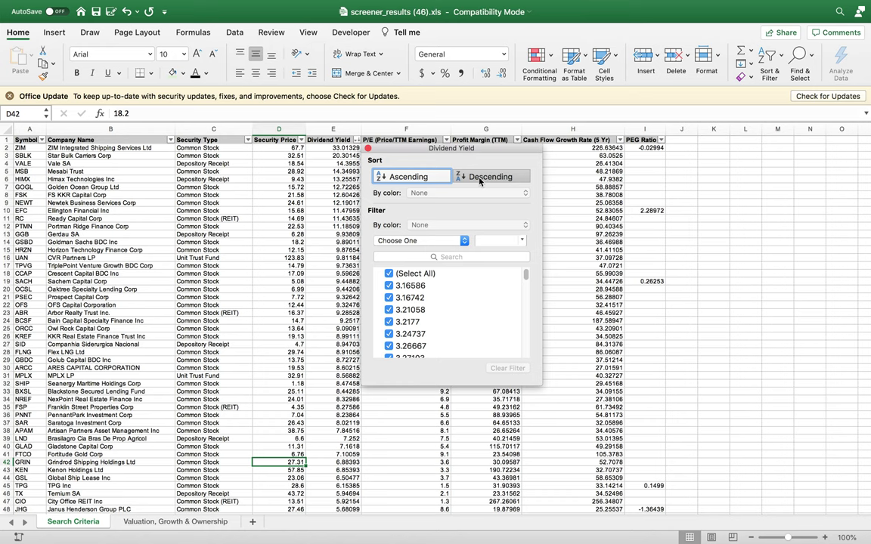
{"action": "left_click", "coordinate": [333, 138]}
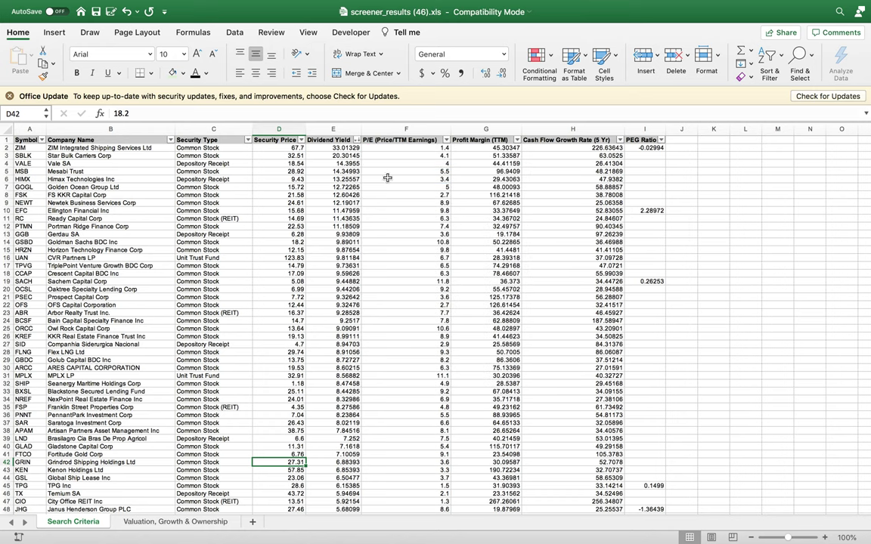
{"action": "left_click", "coordinate": [340, 163]}
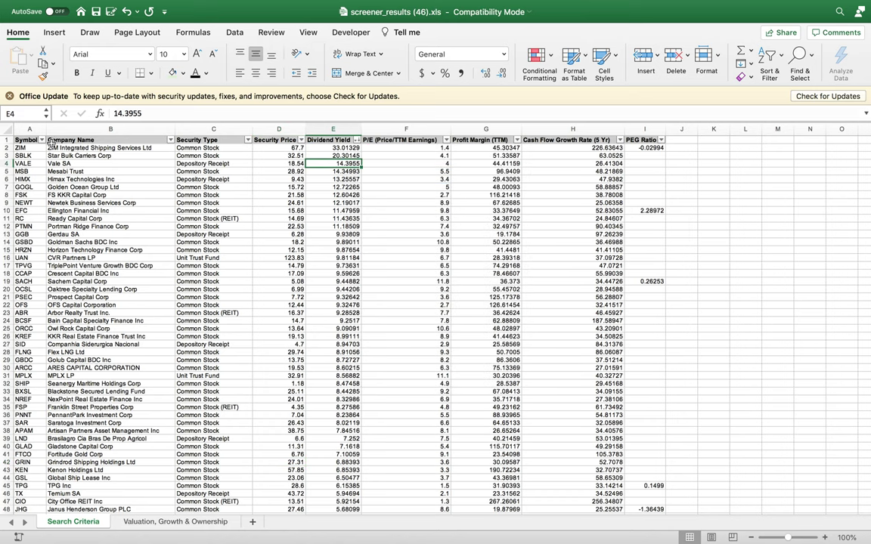
Examine the ZIM Integrated Shipping Services row, comparing its security price, dividend yield and P/E, with the sheet enlarged to 130%
{"action": "left_click", "coordinate": [825, 538]}
{"action": "left_click", "coordinate": [825, 537]}
{"action": "left_click", "coordinate": [825, 537]}
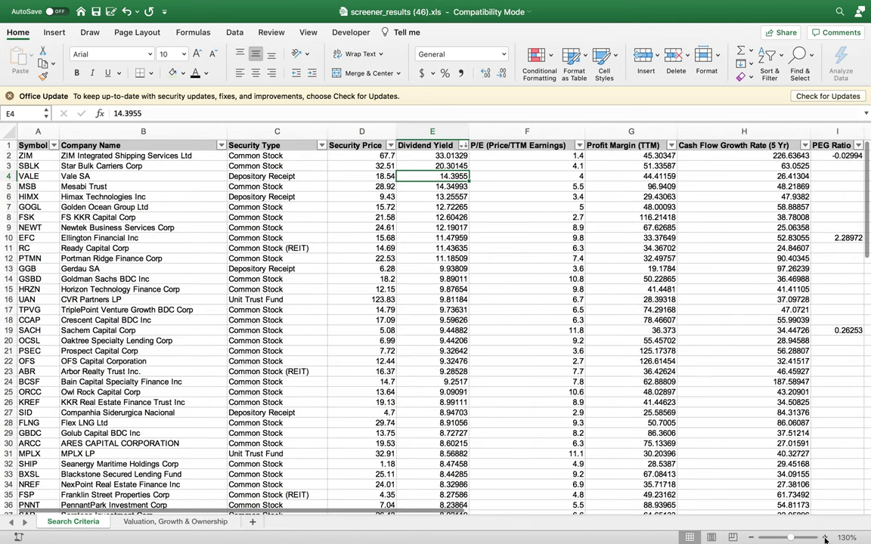
{"action": "key", "text": "ctrl+Home"}
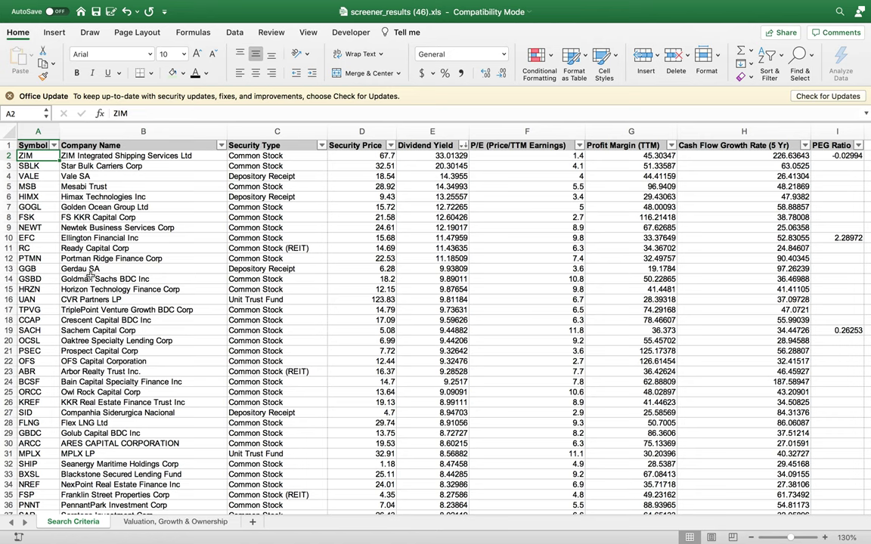
{"action": "left_click", "coordinate": [113, 155]}
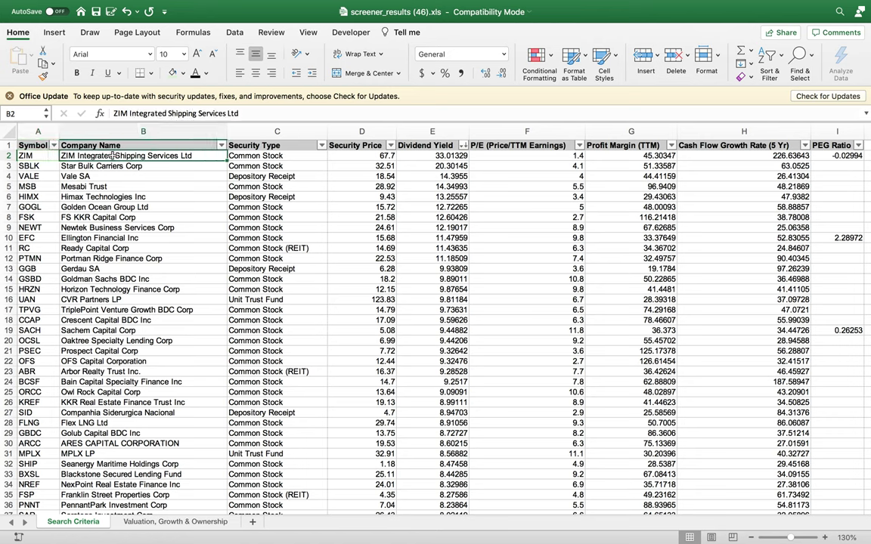
{"action": "left_click", "coordinate": [428, 154]}
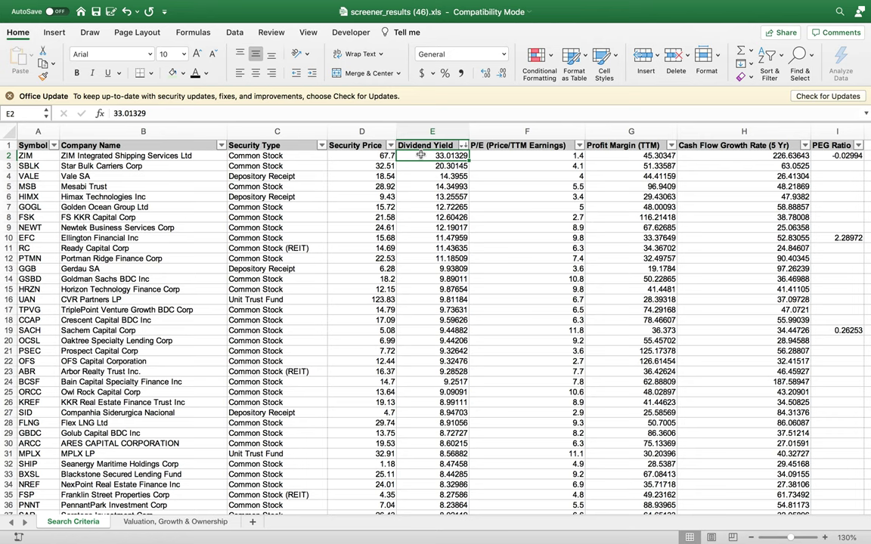
{"action": "left_click", "coordinate": [534, 155]}
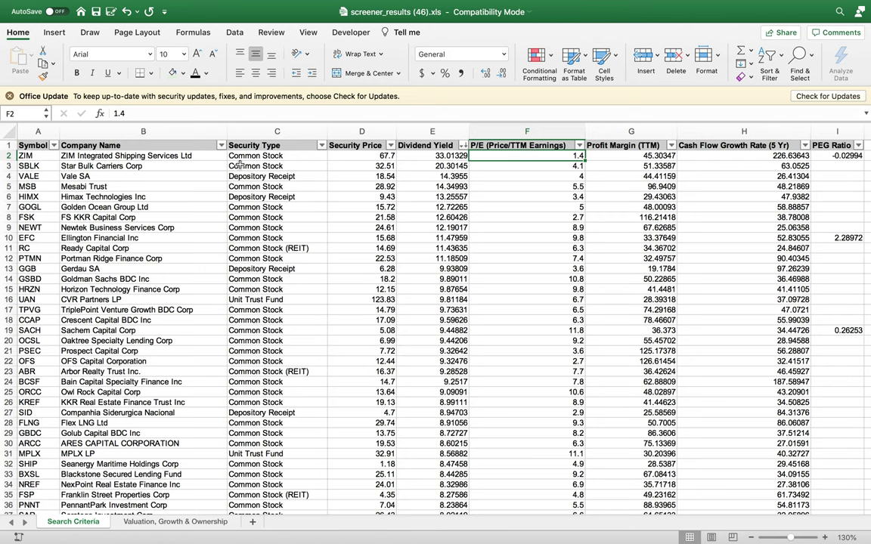
{"action": "left_click_drag", "start_coordinate": [35, 154], "coordinate": [722, 155]}
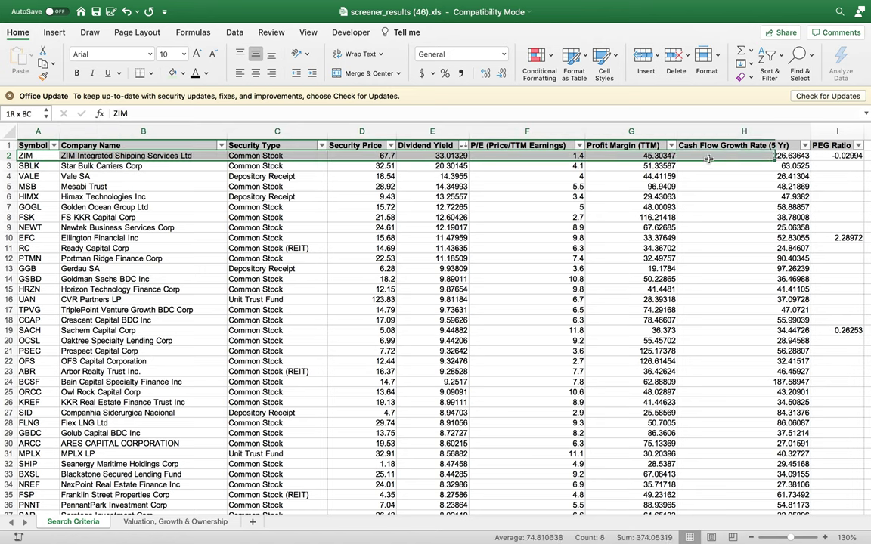
{"action": "left_click", "coordinate": [425, 154]}
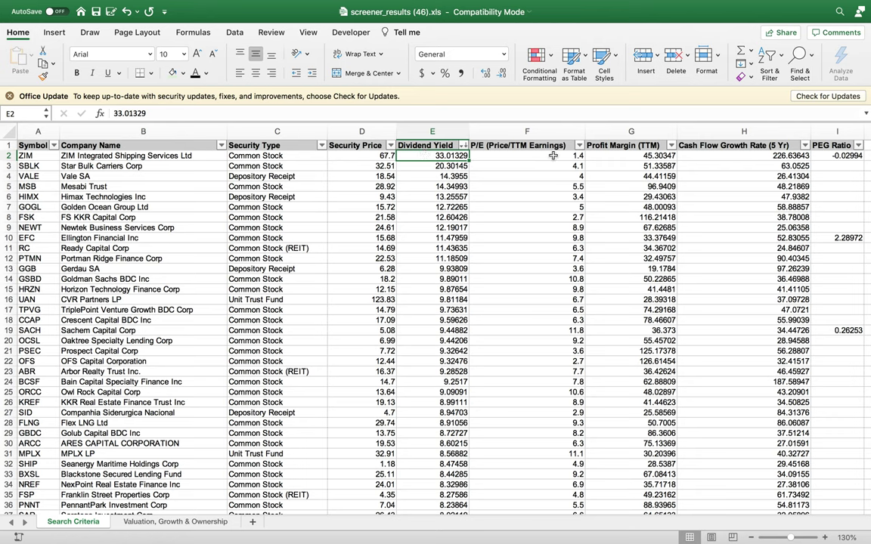
{"action": "left_click", "coordinate": [499, 155]}
{"action": "left_click", "coordinate": [404, 155]}
{"action": "left_click", "coordinate": [369, 156]}
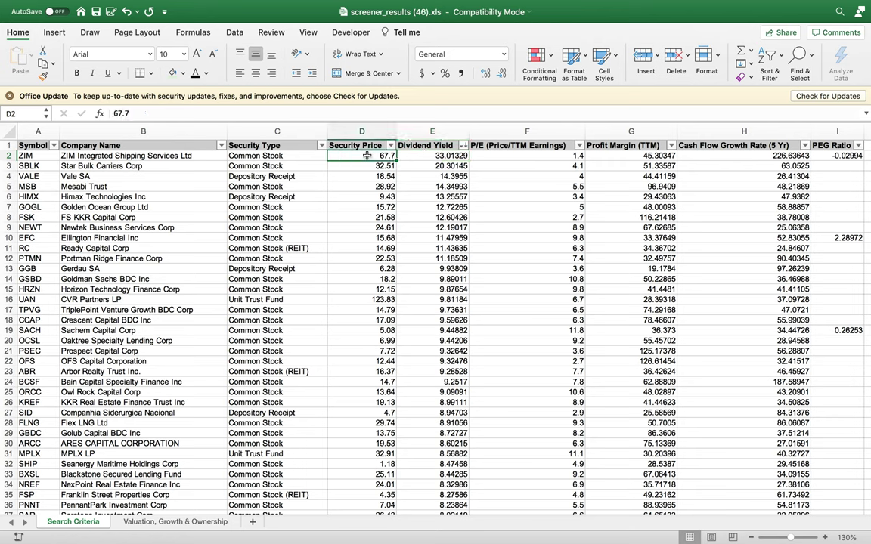
{"action": "left_click", "coordinate": [425, 156]}
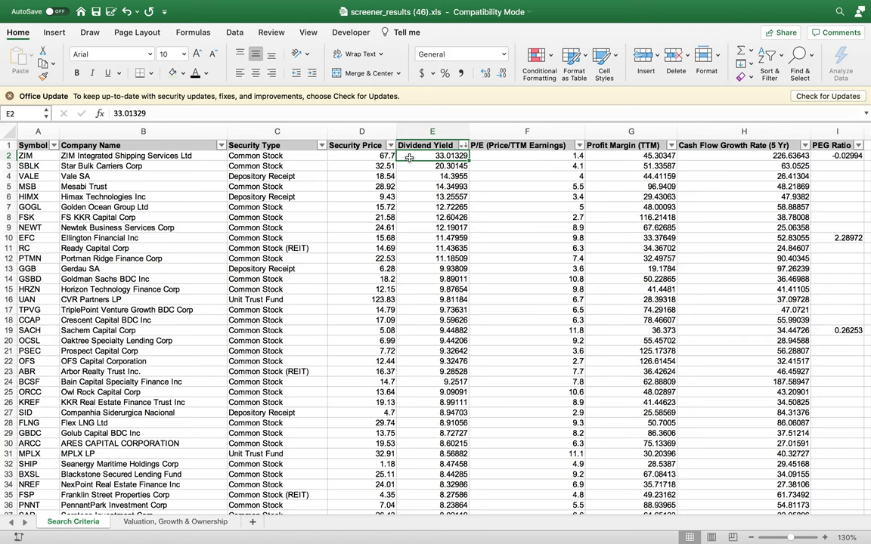
{"action": "left_click", "coordinate": [352, 155]}
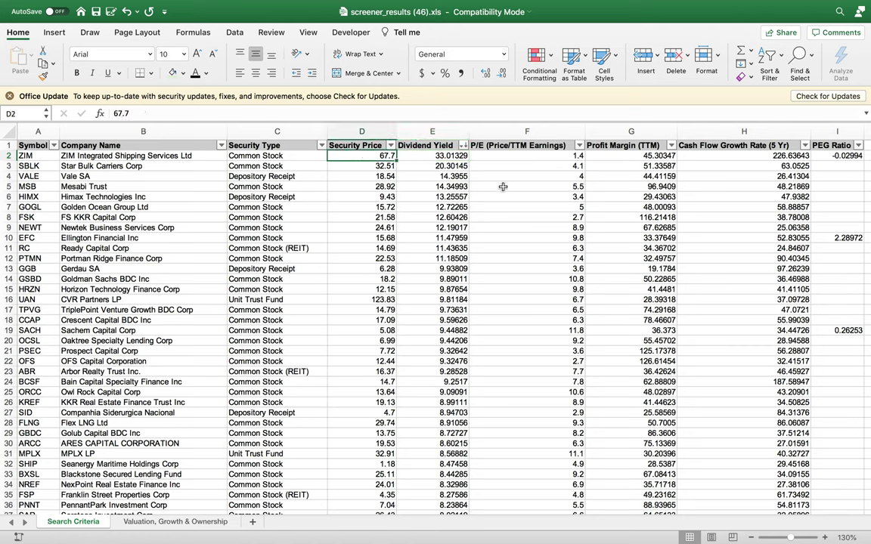
Sort the stock table by P/E (Price/TTM Earnings) in ascending order
{"action": "left_click", "coordinate": [579, 145]}
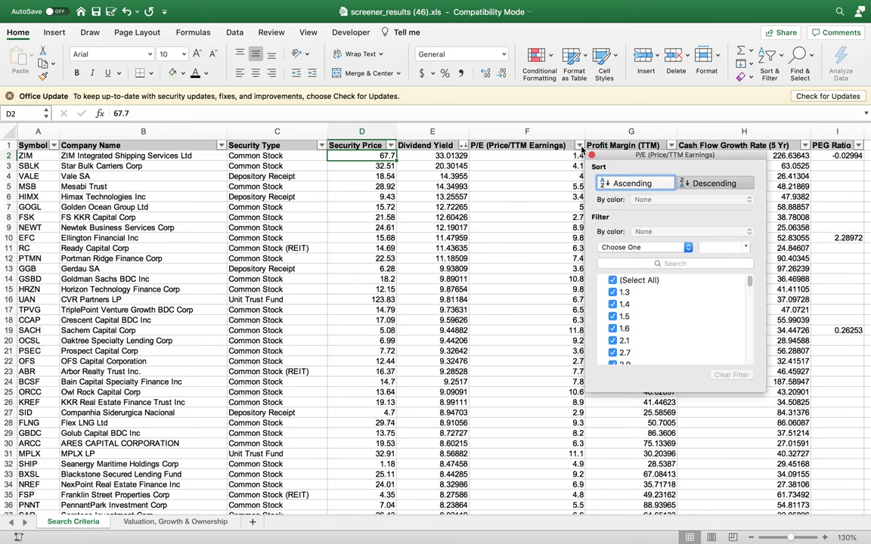
{"action": "left_click", "coordinate": [664, 185]}
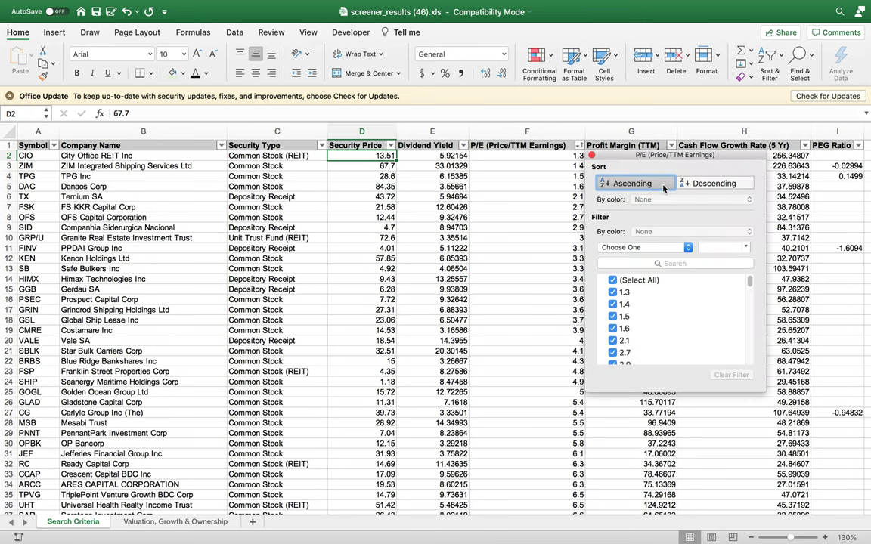
{"action": "left_click", "coordinate": [592, 155]}
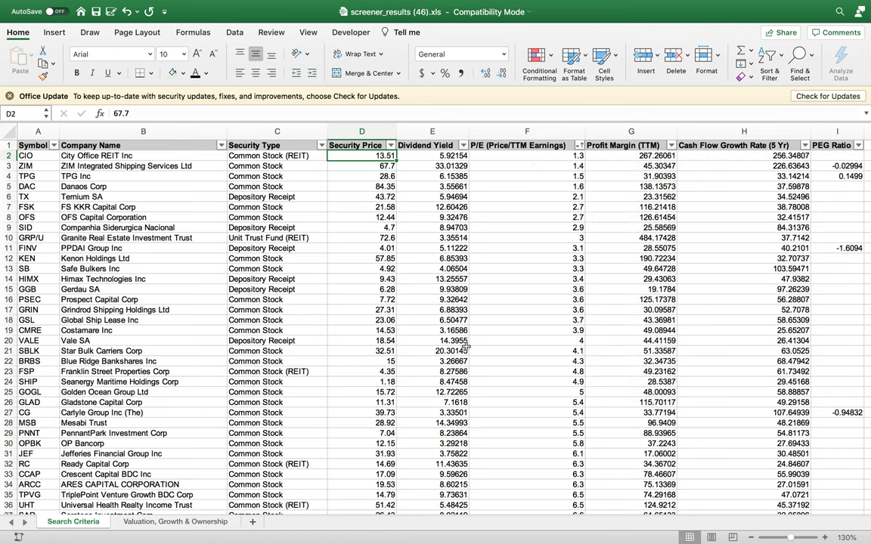
Delete the stock rows with a P/E below 5, rows 2 to 24, from CIO through SHIP
{"action": "left_click", "coordinate": [529, 381]}
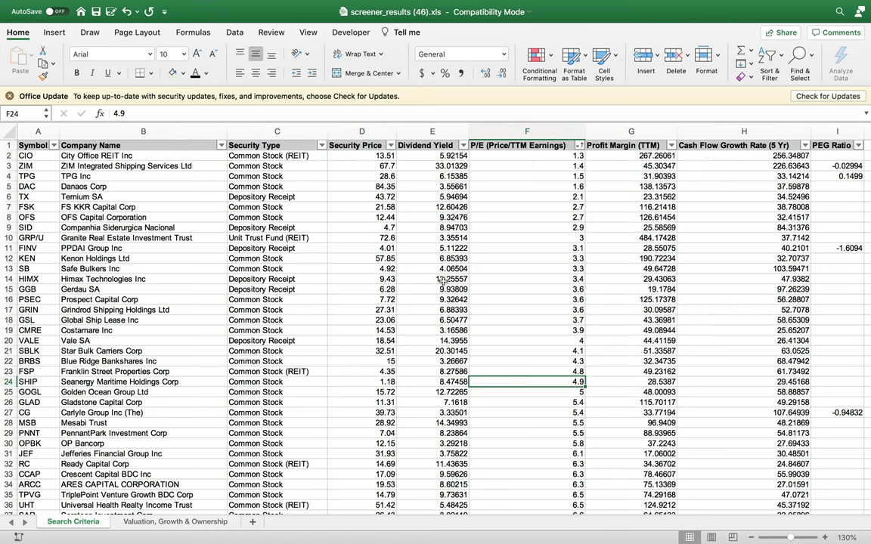
{"action": "scroll", "coordinate": [401, 257], "scroll_direction": "down", "scroll_amount": 1}
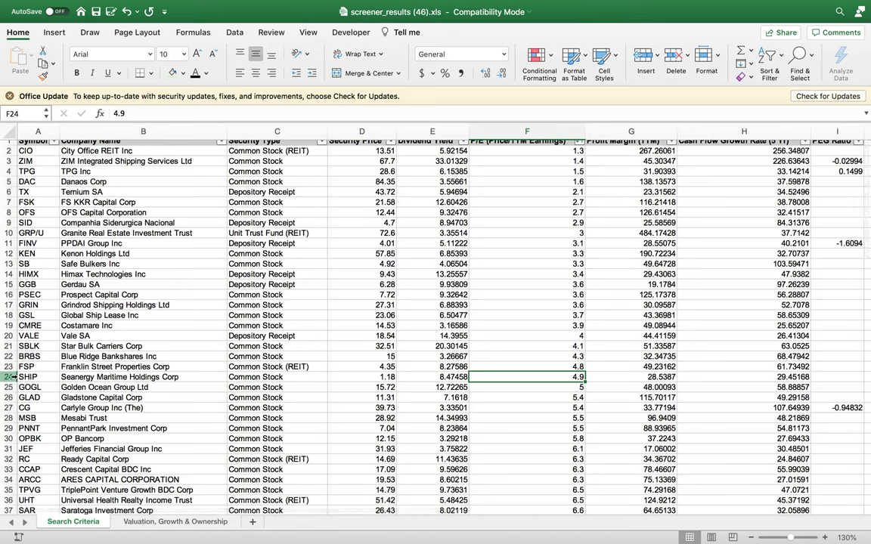
{"action": "left_click_drag", "start_coordinate": [8, 377], "coordinate": [8, 192]}
{"action": "left_click_drag", "start_coordinate": [31, 157], "coordinate": [10, 151]}
{"action": "right_click", "coordinate": [10, 150]}
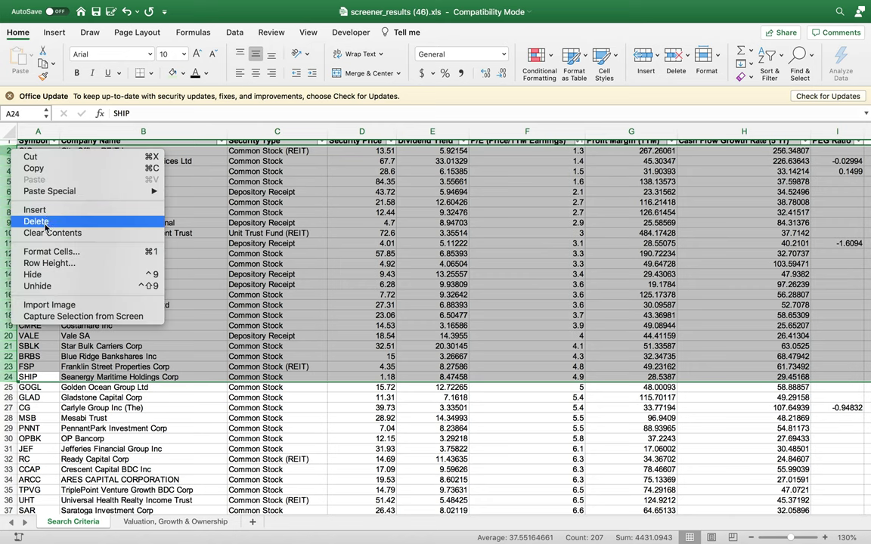
{"action": "left_click", "coordinate": [44, 222]}
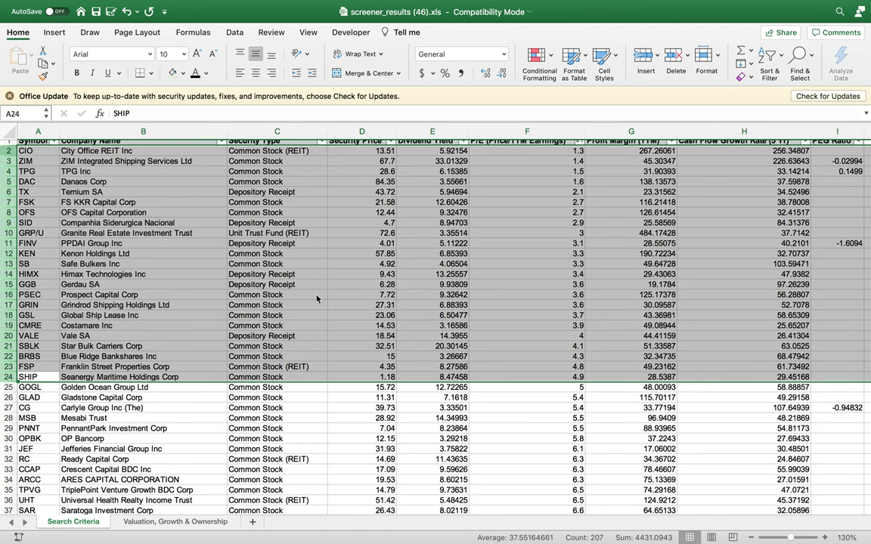
{"action": "left_click", "coordinate": [350, 295]}
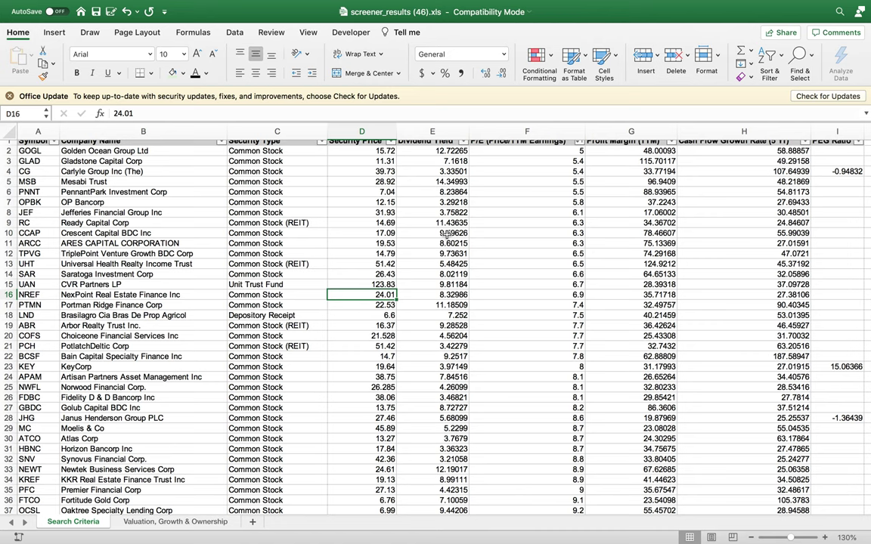
Examine the Carlyle Group (CG) row, checking its dividend yield, P/E, profit margin and five-year cash flow growth rate
{"action": "left_click", "coordinate": [172, 201]}
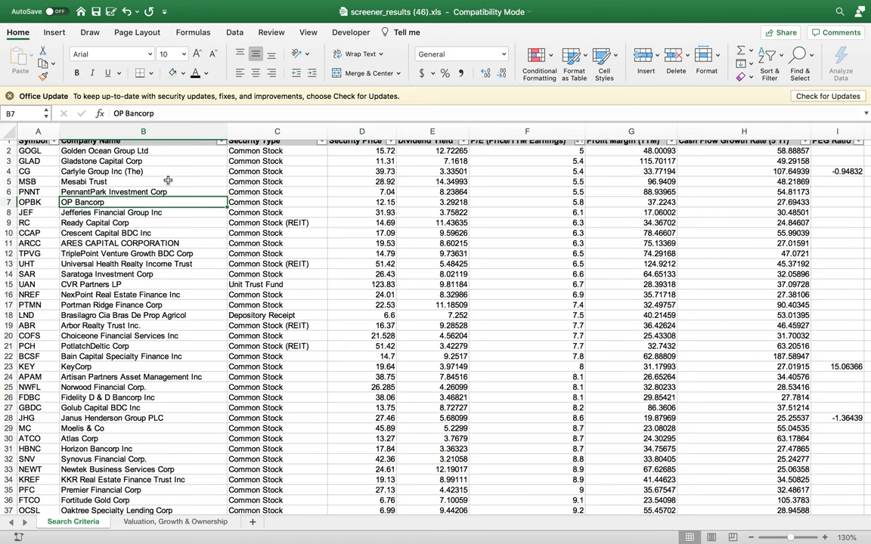
{"action": "left_click", "coordinate": [148, 170]}
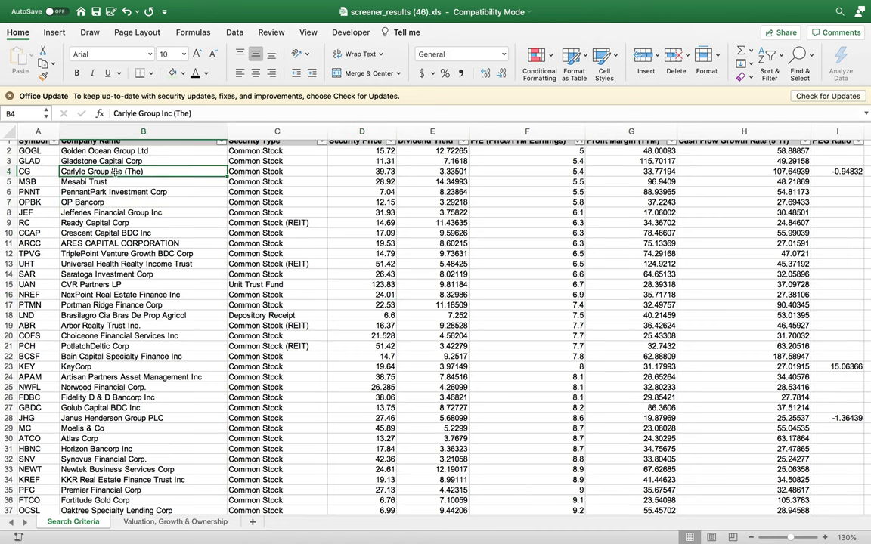
{"action": "scroll", "coordinate": [435, 245], "scroll_direction": "up", "scroll_amount": 1}
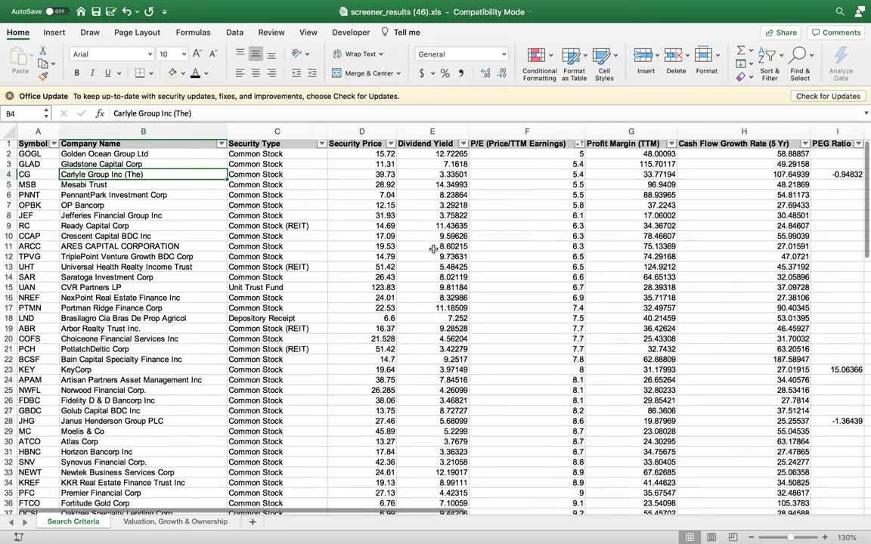
{"action": "left_click", "coordinate": [418, 176]}
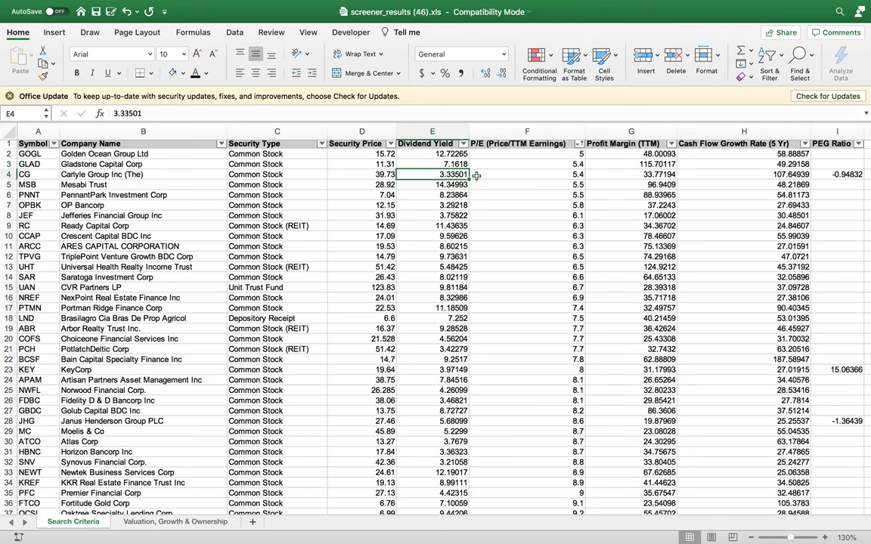
{"action": "left_click", "coordinate": [537, 174]}
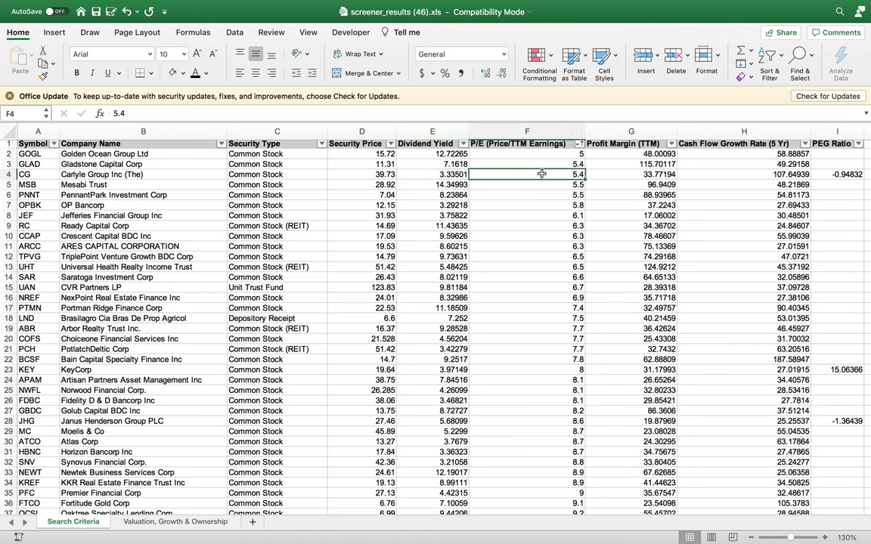
{"action": "left_click", "coordinate": [621, 175]}
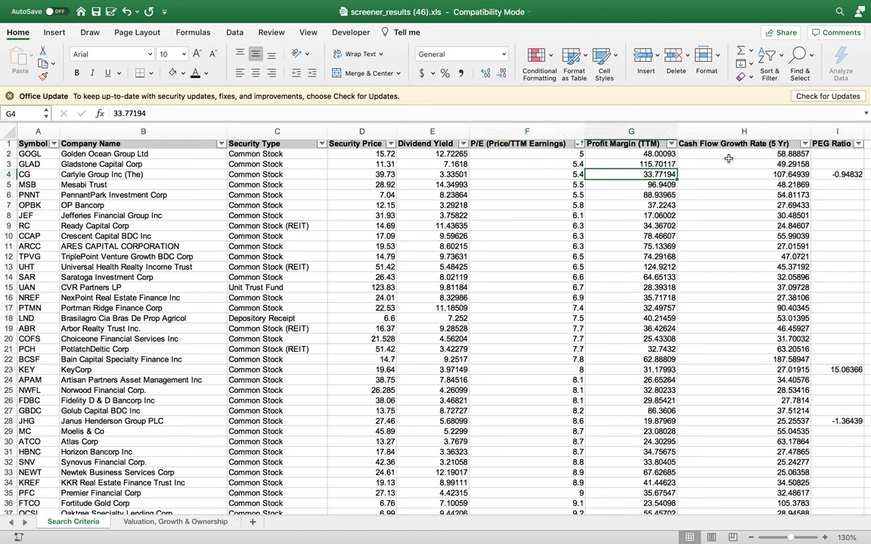
{"action": "left_click", "coordinate": [747, 174]}
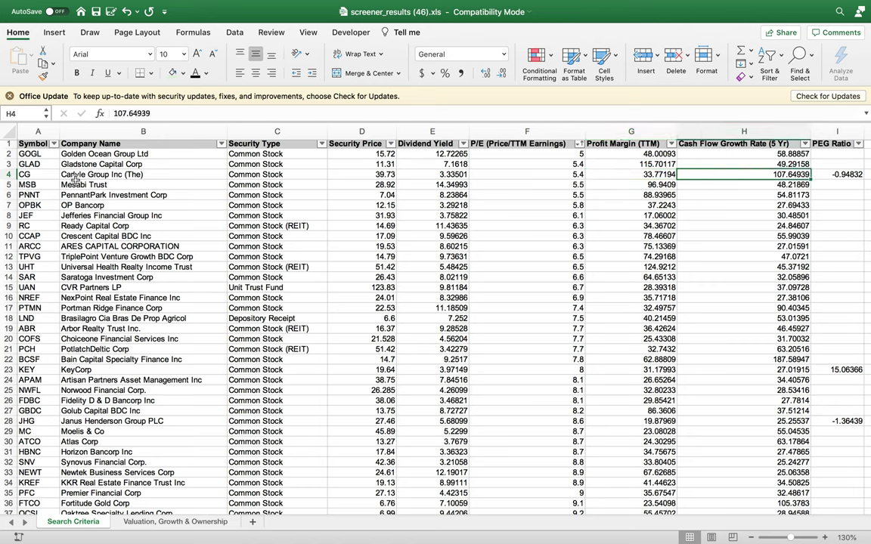
Fill the Carlyle Group row with yellow, from Symbol to PEG Ratio
{"action": "left_click_drag", "start_coordinate": [39, 174], "coordinate": [848, 175]}
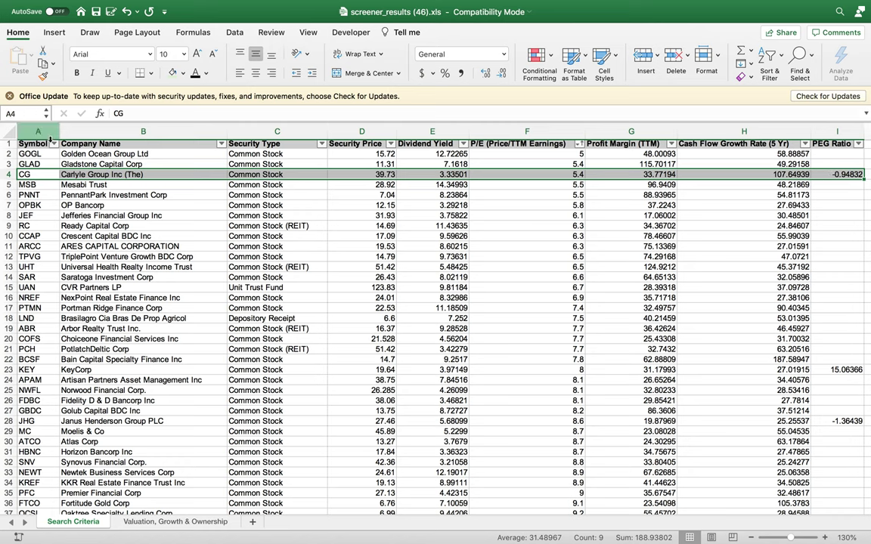
{"action": "left_click", "coordinate": [183, 74]}
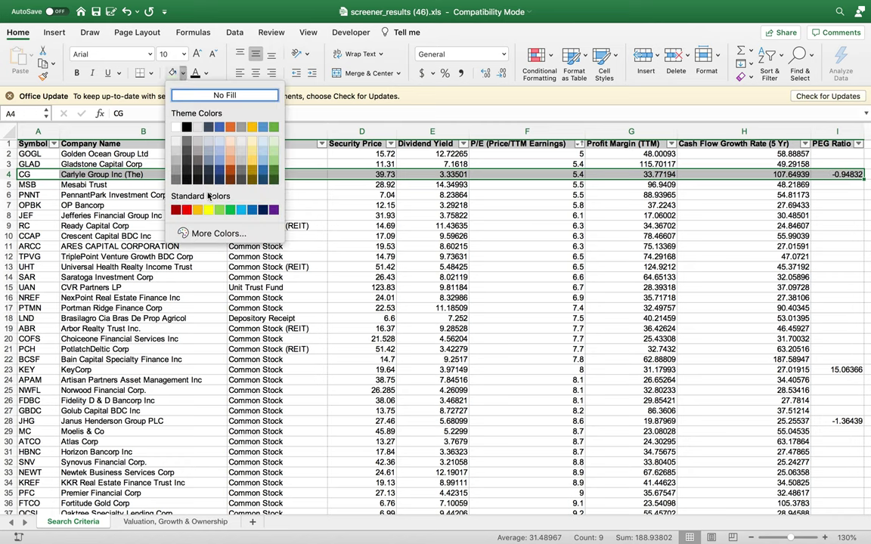
{"action": "left_click", "coordinate": [189, 191]}
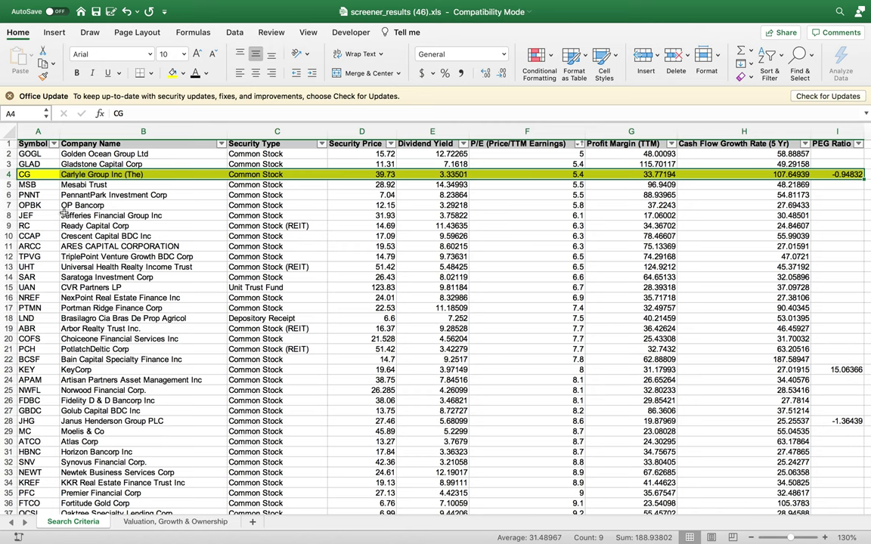
{"action": "left_click", "coordinate": [129, 202]}
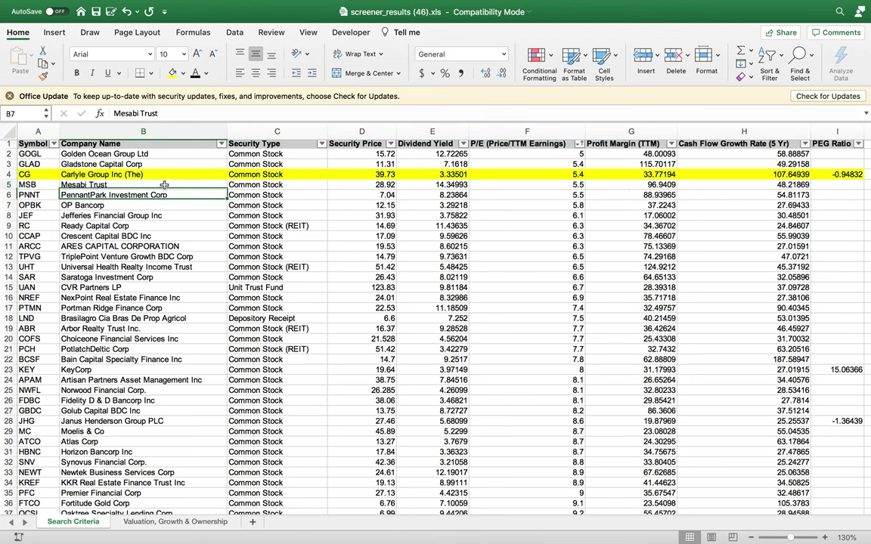
{"action": "left_click", "coordinate": [164, 184]}
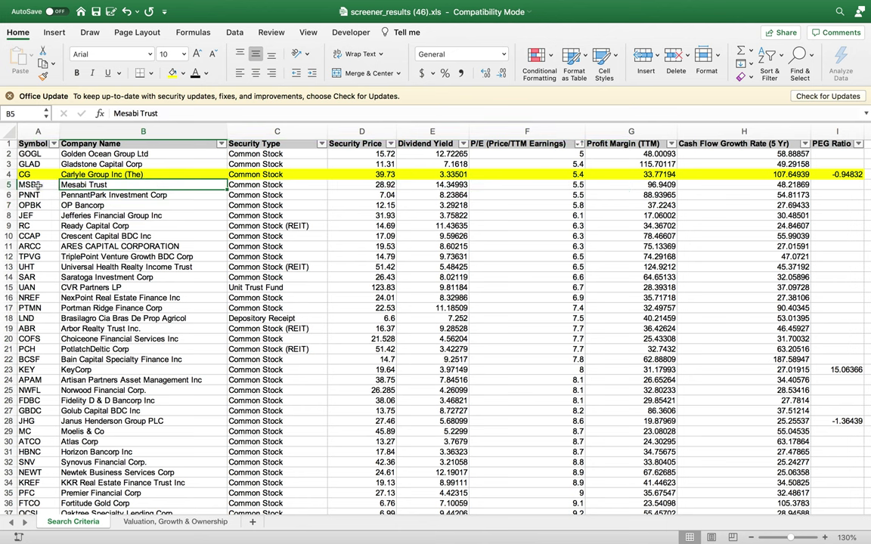
{"action": "left_click", "coordinate": [37, 174]}
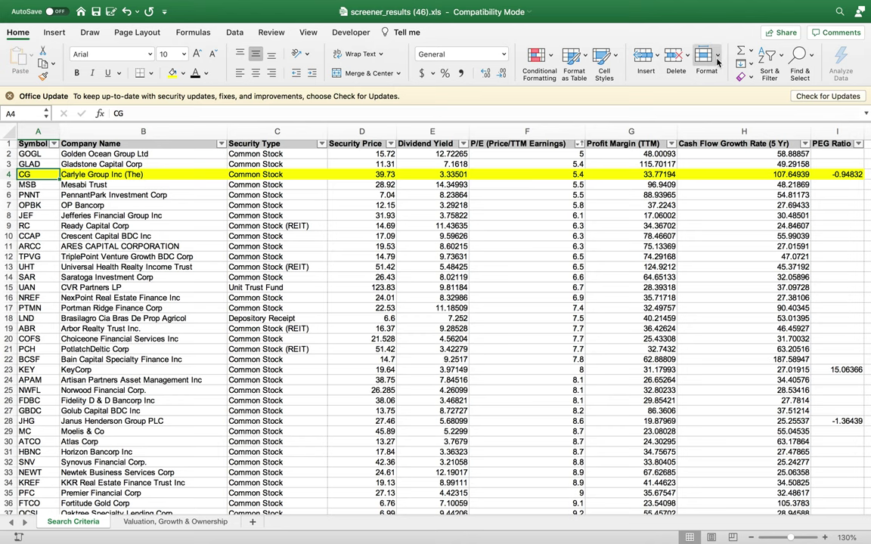
Switch to the Fidelity page in the browser and look up the quote for CG, Carlyle Group
{"action": "left_click", "coordinate": [43, 7]}
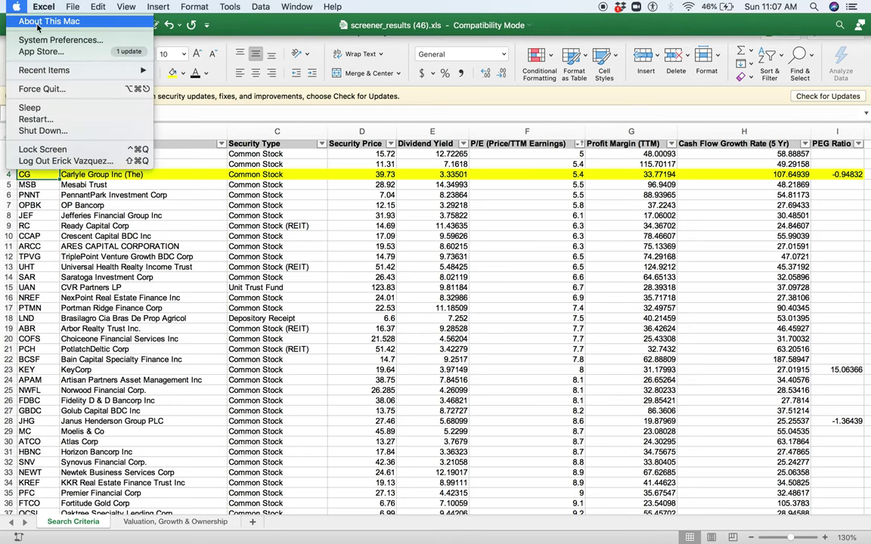
{"action": "left_click", "coordinate": [245, 29]}
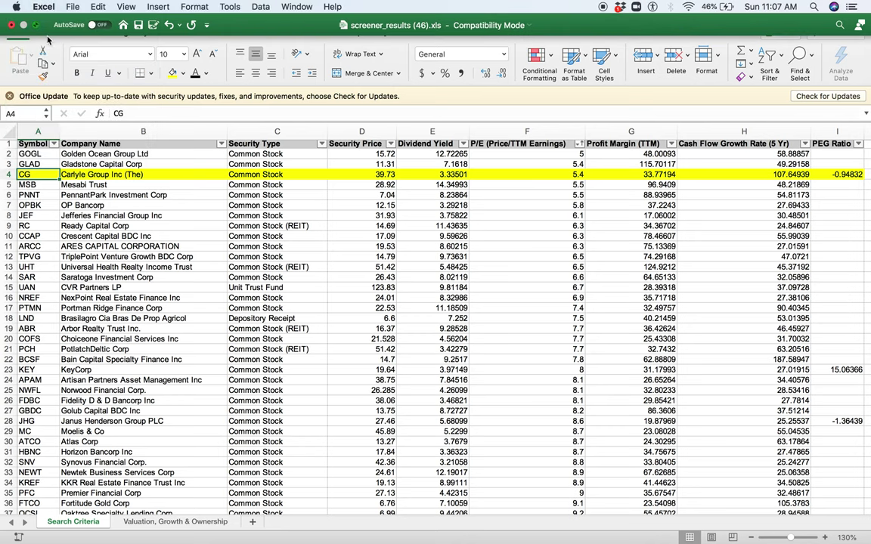
{"action": "left_click", "coordinate": [36, 25]}
{"action": "left_click", "coordinate": [340, 534]}
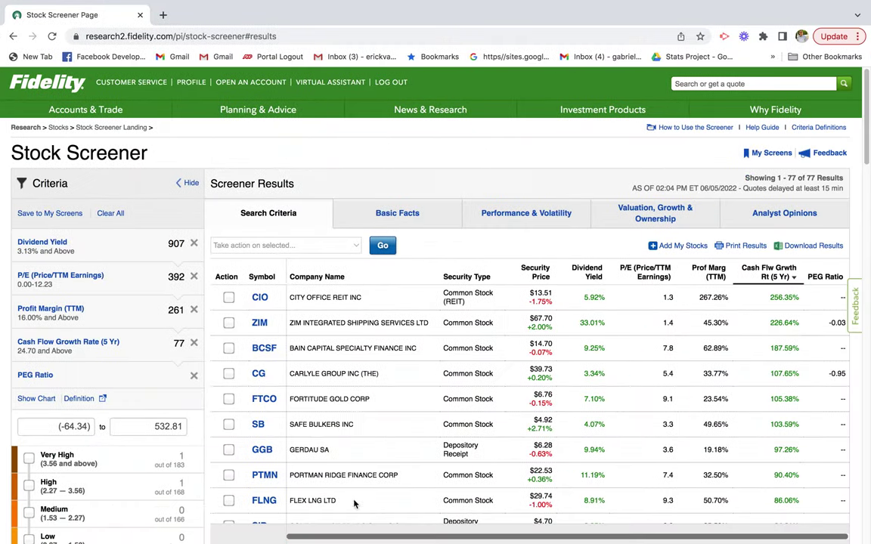
{"action": "left_click", "coordinate": [767, 84]}
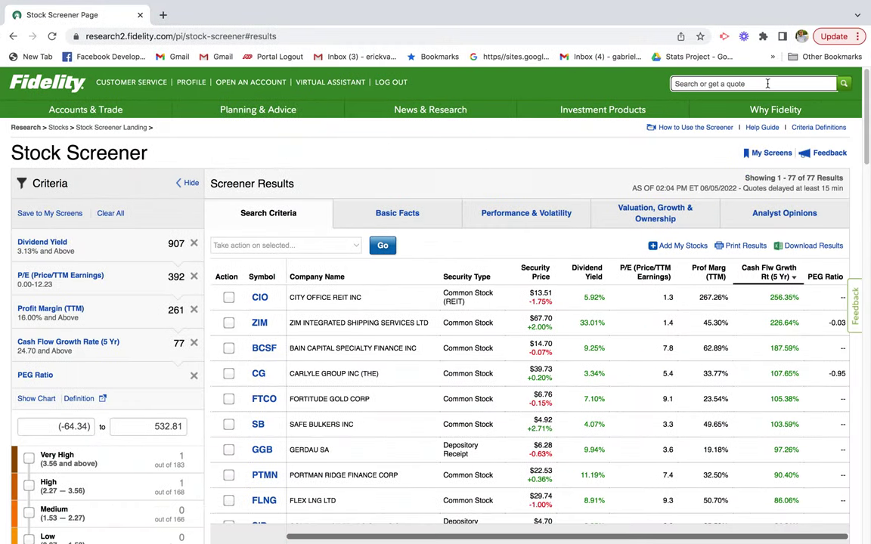
{"action": "type", "text": "d"}
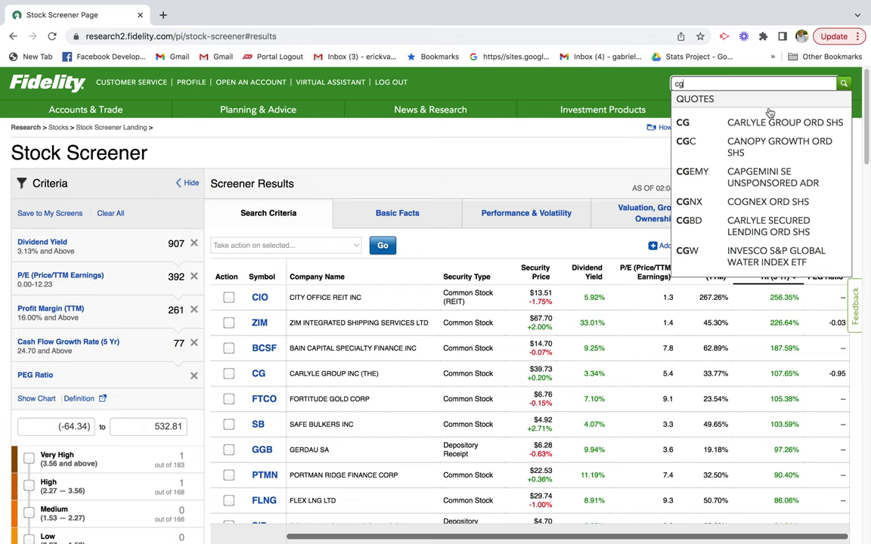
{"action": "left_click", "coordinate": [769, 121]}
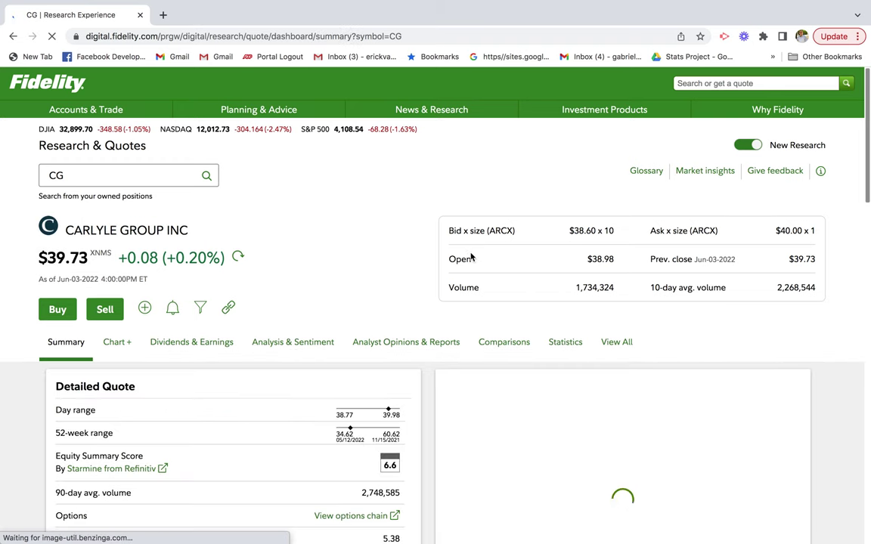
Read the Company Profile section of the Carlyle Group quote, including its sector, industry and business description
{"action": "scroll", "coordinate": [439, 255], "scroll_direction": "down", "scroll_amount": 2}
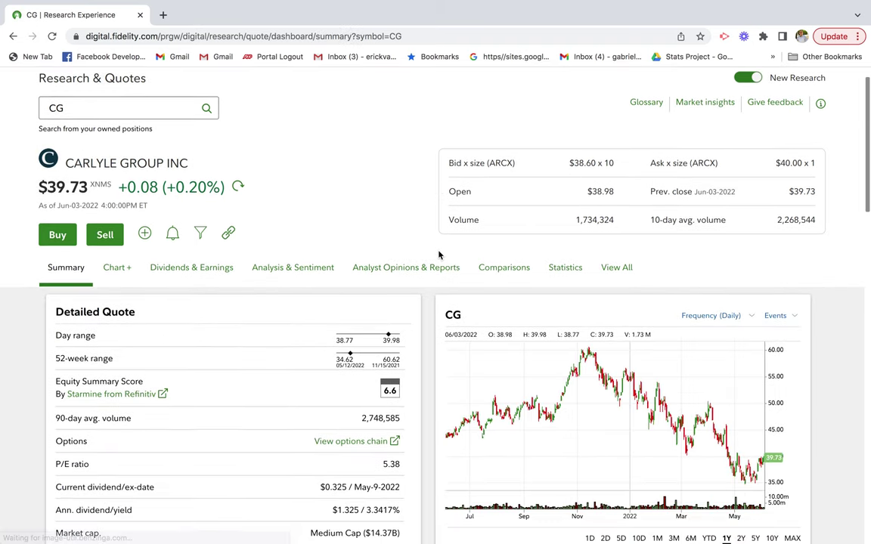
{"action": "scroll", "coordinate": [439, 254], "scroll_direction": "down", "scroll_amount": 8}
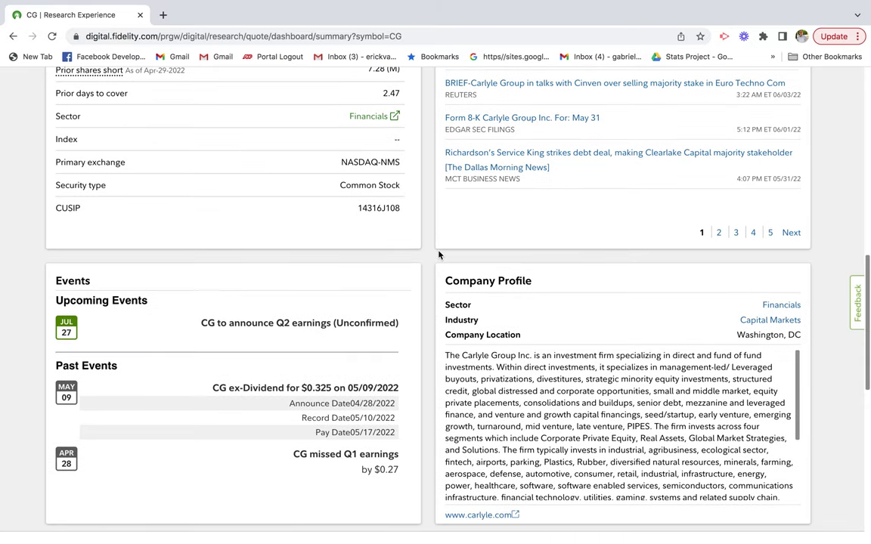
{"action": "scroll", "coordinate": [439, 255], "scroll_direction": "down", "scroll_amount": 2}
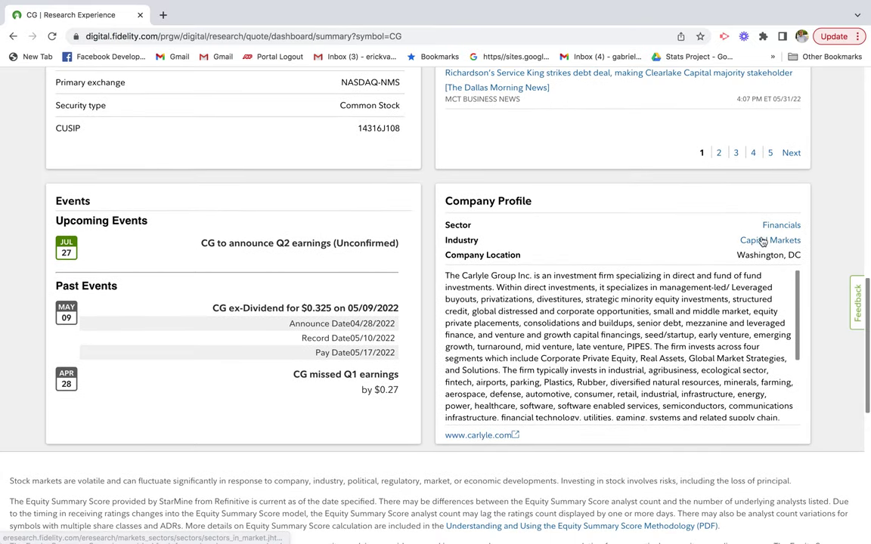
{"action": "left_click_drag", "start_coordinate": [552, 276], "coordinate": [635, 347]}
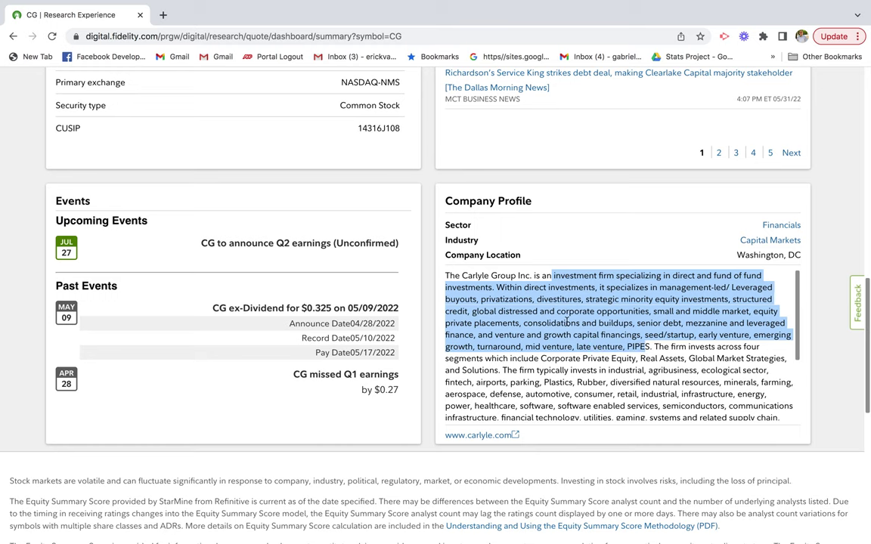
{"action": "scroll", "coordinate": [568, 323], "scroll_direction": "up", "scroll_amount": 1}
{"action": "scroll", "coordinate": [568, 323], "scroll_direction": "down", "scroll_amount": 2}
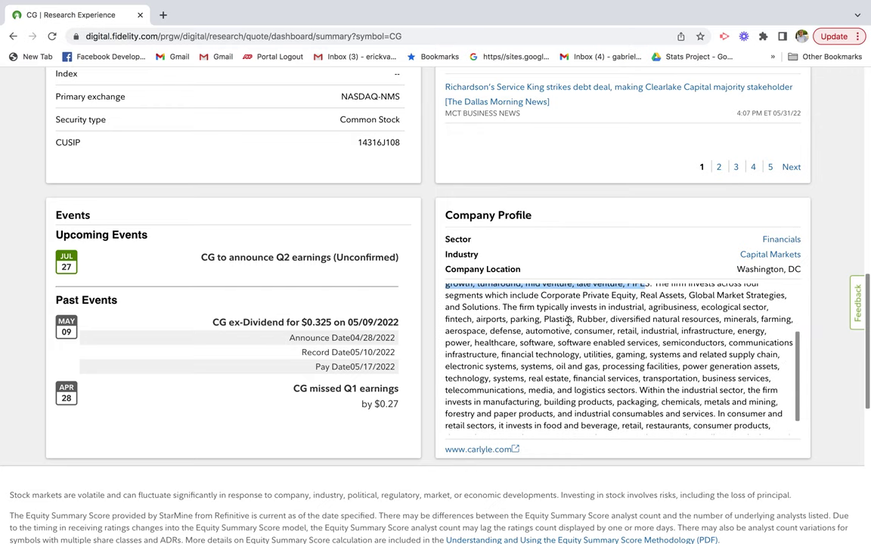
{"action": "scroll", "coordinate": [405, 331], "scroll_direction": "down", "scroll_amount": 2}
Review Carlyle Group's detailed quote, price chart and news on the summary page, and open its Statistics page
{"action": "scroll", "coordinate": [405, 331], "scroll_direction": "up", "scroll_amount": 5}
{"action": "scroll", "coordinate": [405, 331], "scroll_direction": "up", "scroll_amount": 3}
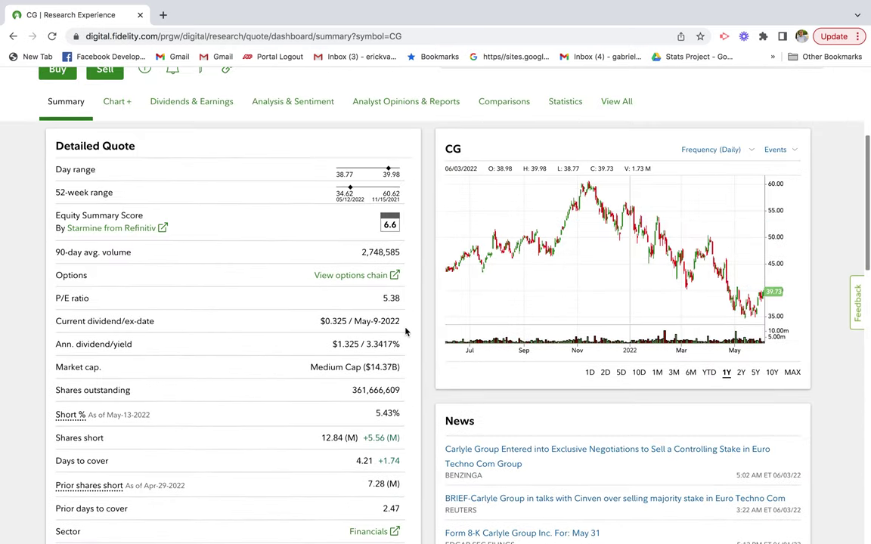
{"action": "scroll", "coordinate": [405, 329], "scroll_direction": "up", "scroll_amount": 4}
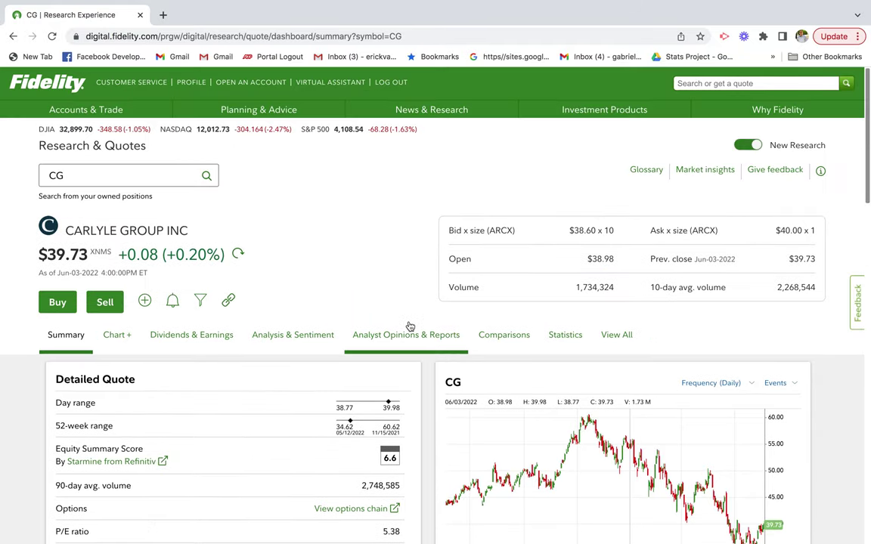
{"action": "scroll", "coordinate": [408, 326], "scroll_direction": "down", "scroll_amount": 10}
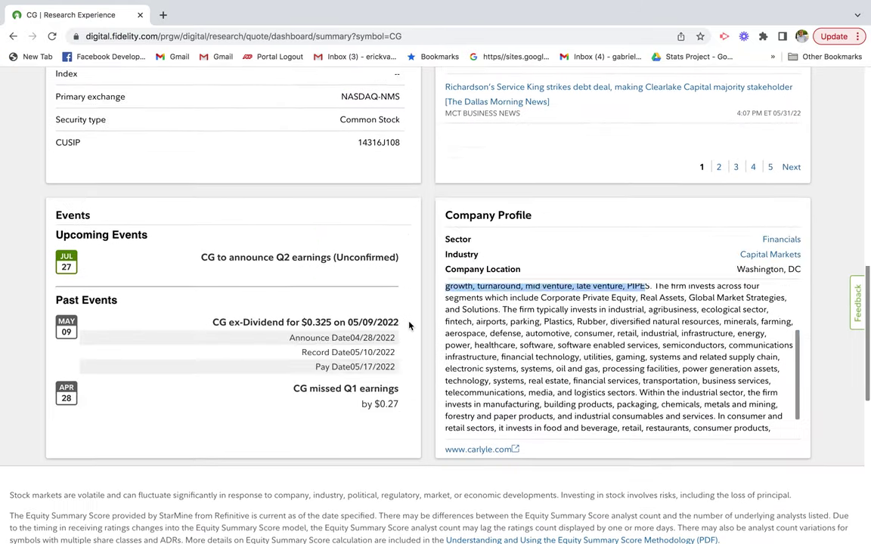
{"action": "scroll", "coordinate": [408, 326], "scroll_direction": "up", "scroll_amount": 4}
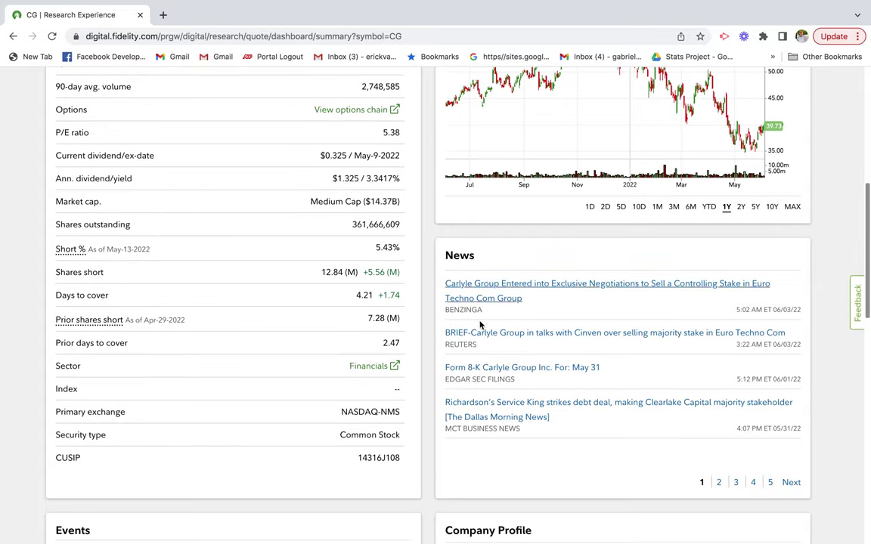
{"action": "scroll", "coordinate": [453, 328], "scroll_direction": "down", "scroll_amount": 10}
{"action": "scroll", "coordinate": [431, 332], "scroll_direction": "up", "scroll_amount": 12}
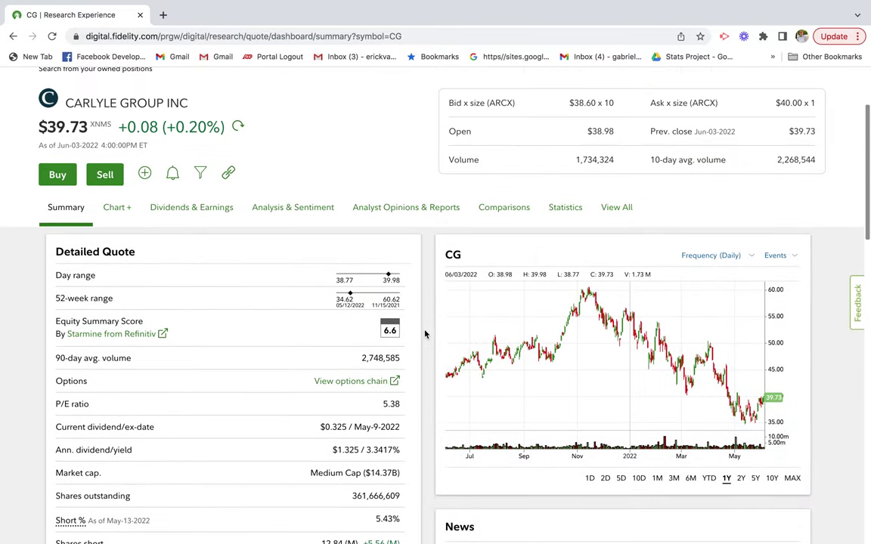
{"action": "left_click", "coordinate": [574, 213]}
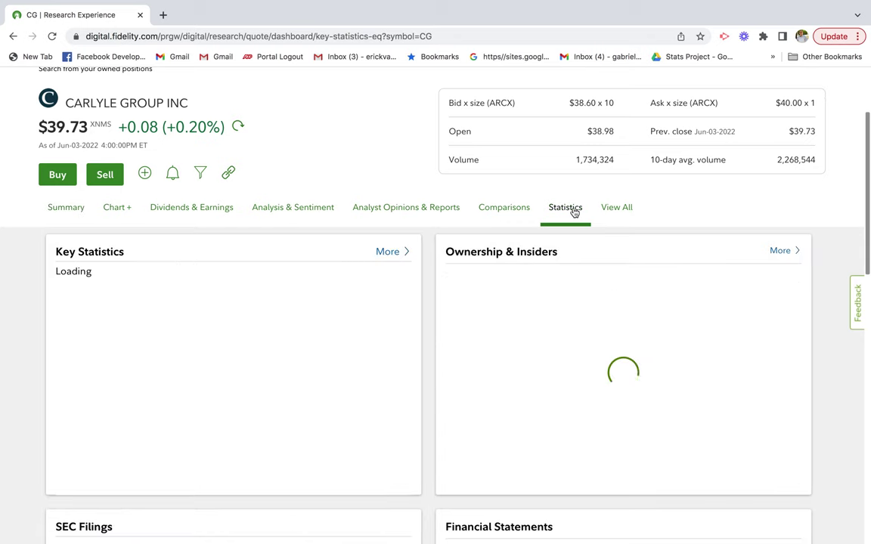
Open Carlyle Group's full Key Statistics details and compare its trailing P/E (TTM) with the Capital Markets average
{"action": "left_click", "coordinate": [387, 252]}
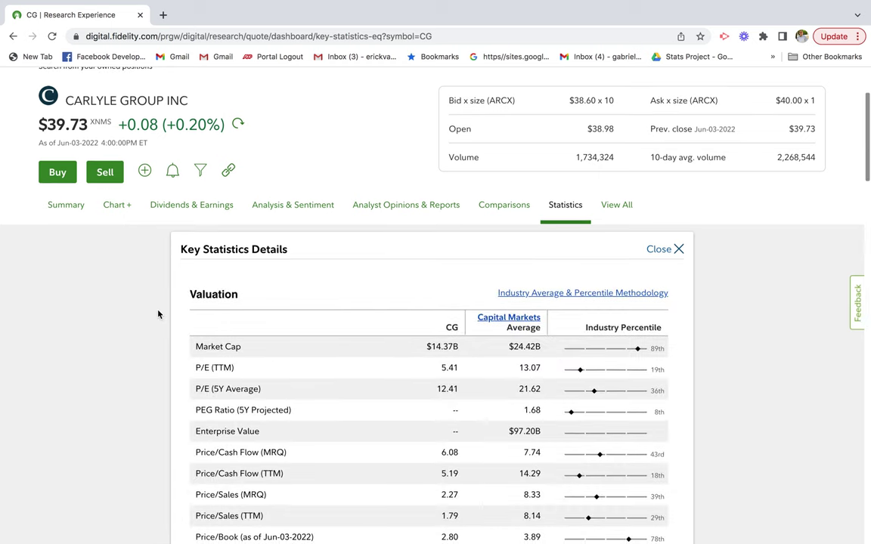
{"action": "scroll", "coordinate": [159, 314], "scroll_direction": "down", "scroll_amount": 1}
{"action": "double_click", "coordinate": [449, 331]}
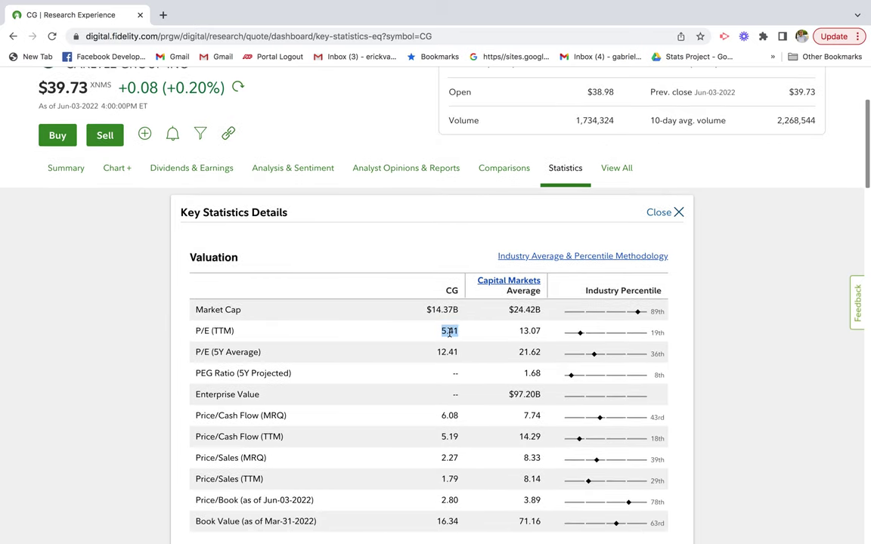
{"action": "double_click", "coordinate": [530, 330]}
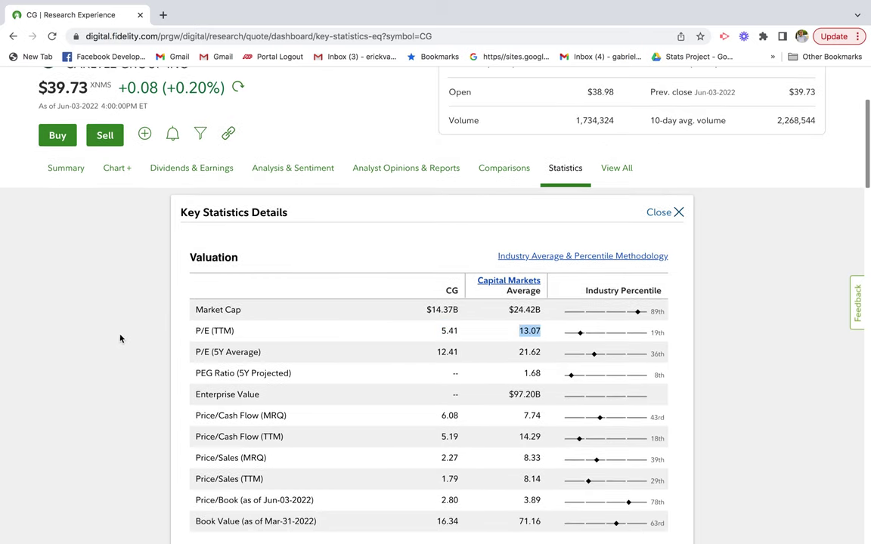
{"action": "scroll", "coordinate": [132, 335], "scroll_direction": "down", "scroll_amount": 1}
{"action": "double_click", "coordinate": [447, 328]}
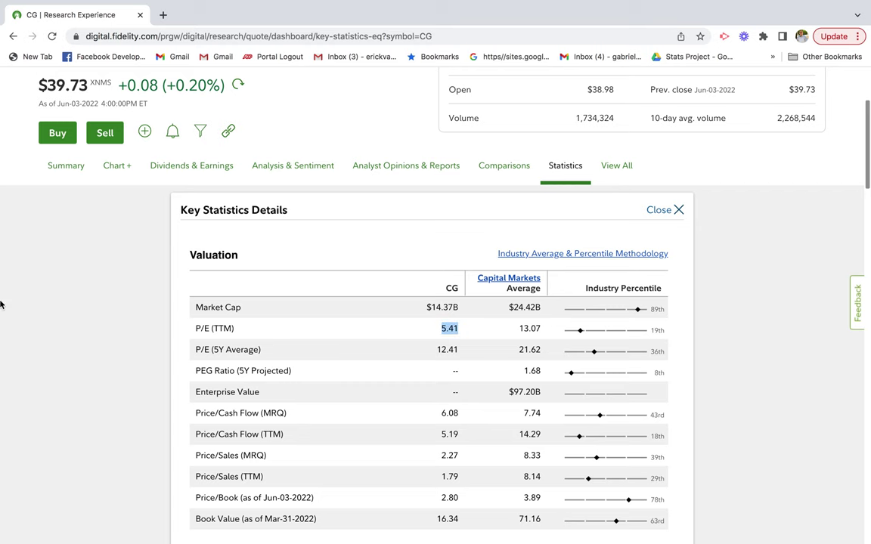
Compare Carlyle Group's five-year average P/E and Price/Cash Flow (MRQ) with the Capital Markets averages in the Valuation table
{"action": "scroll", "coordinate": [125, 313], "scroll_direction": "down", "scroll_amount": 3}
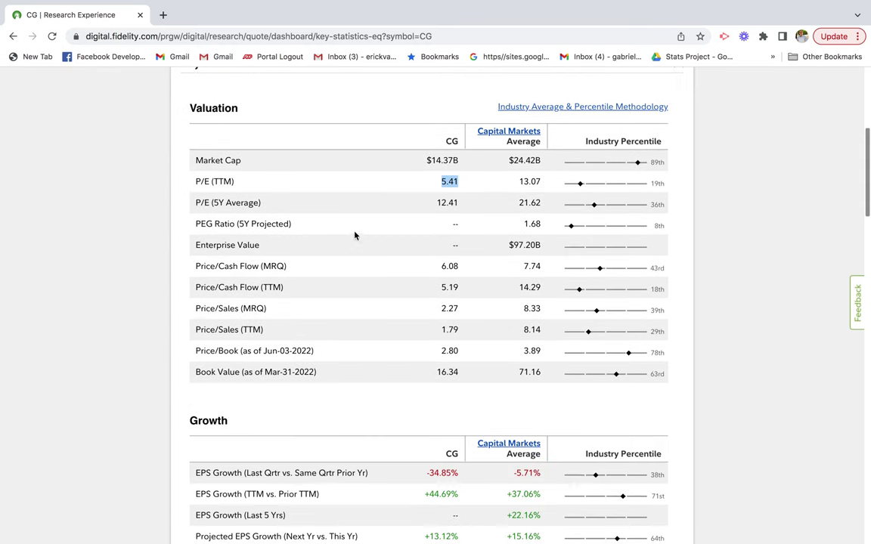
{"action": "left_click", "coordinate": [449, 202]}
{"action": "double_click", "coordinate": [532, 205]}
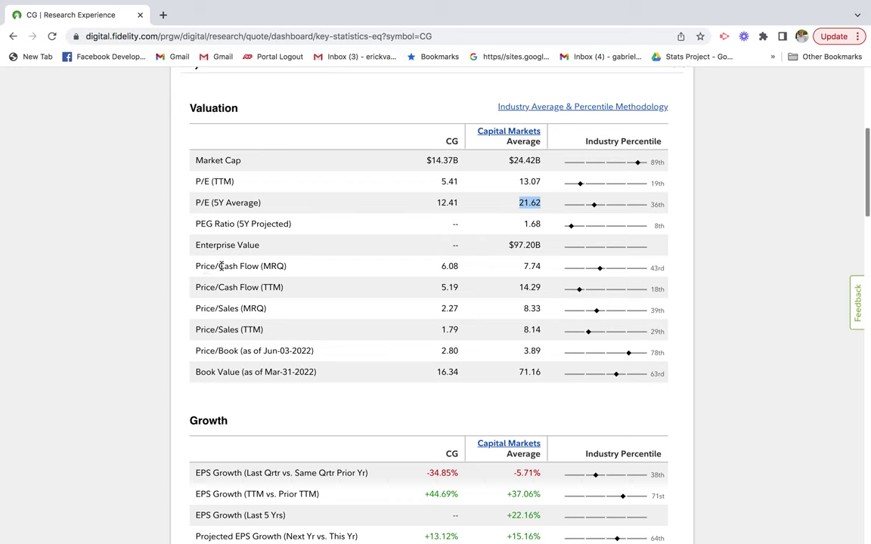
{"action": "double_click", "coordinate": [451, 265]}
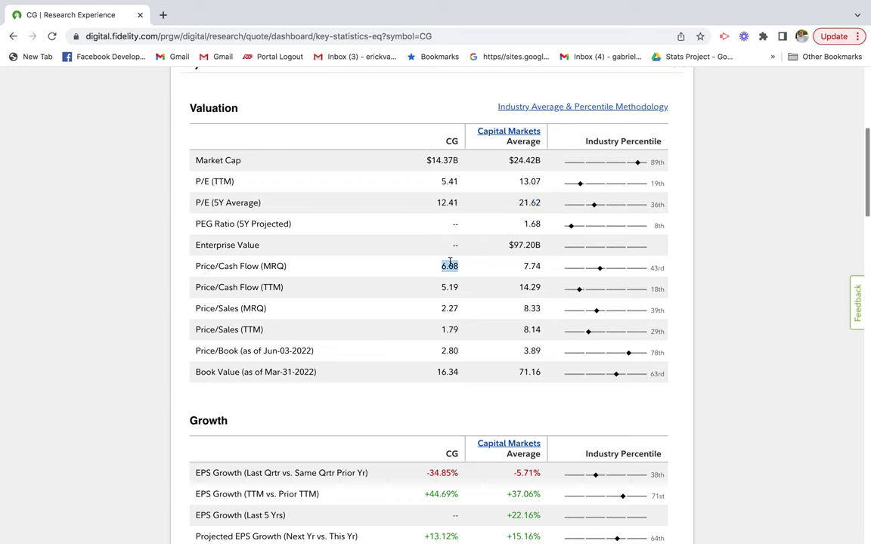
{"action": "double_click", "coordinate": [533, 267]}
{"action": "double_click", "coordinate": [451, 267]}
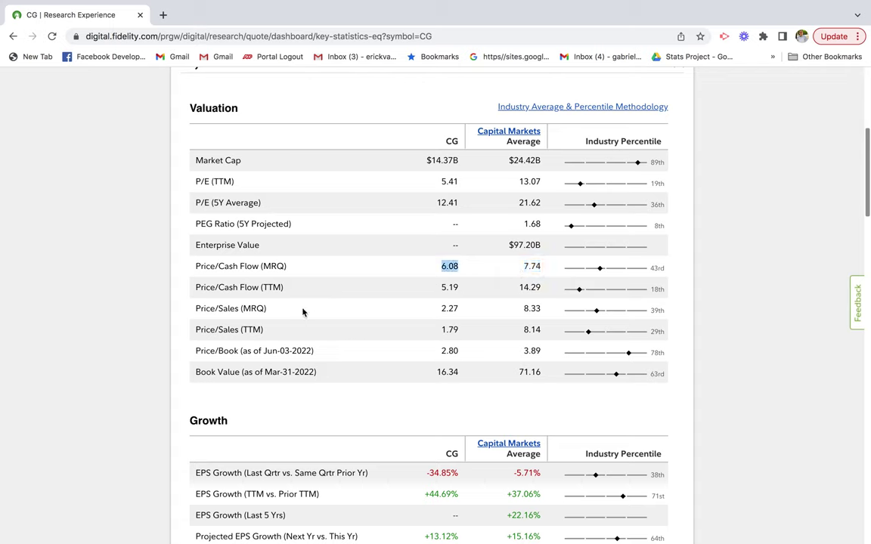